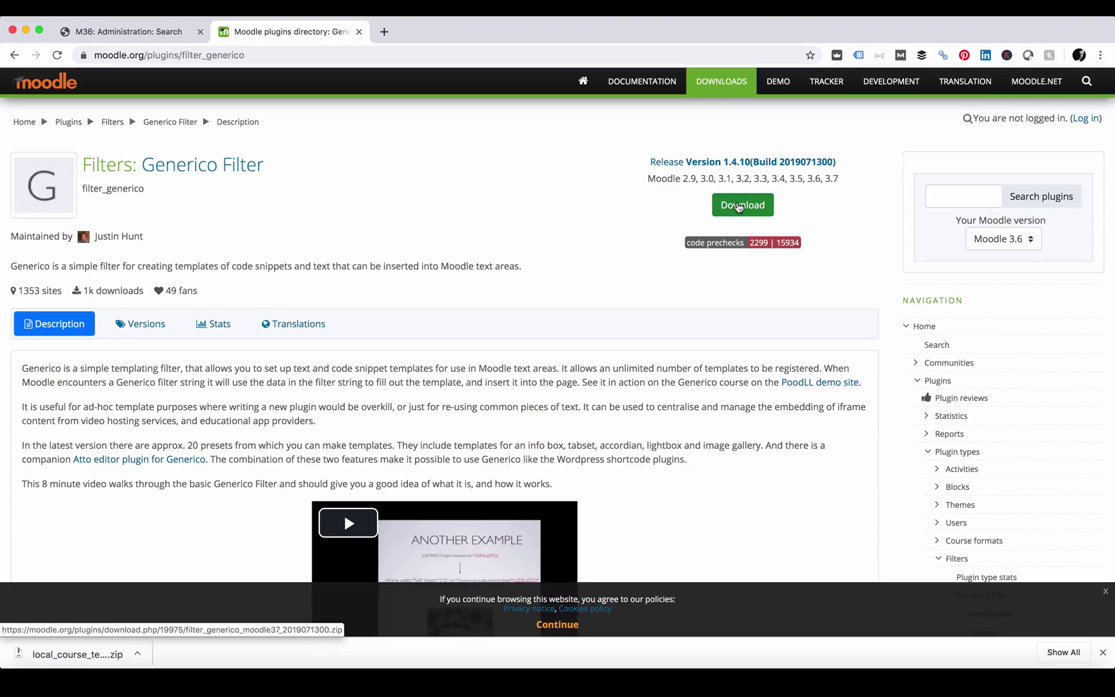
- Switch to the local Moodle admin tab and go to the Plugins > Install plugins page
click(160, 33)
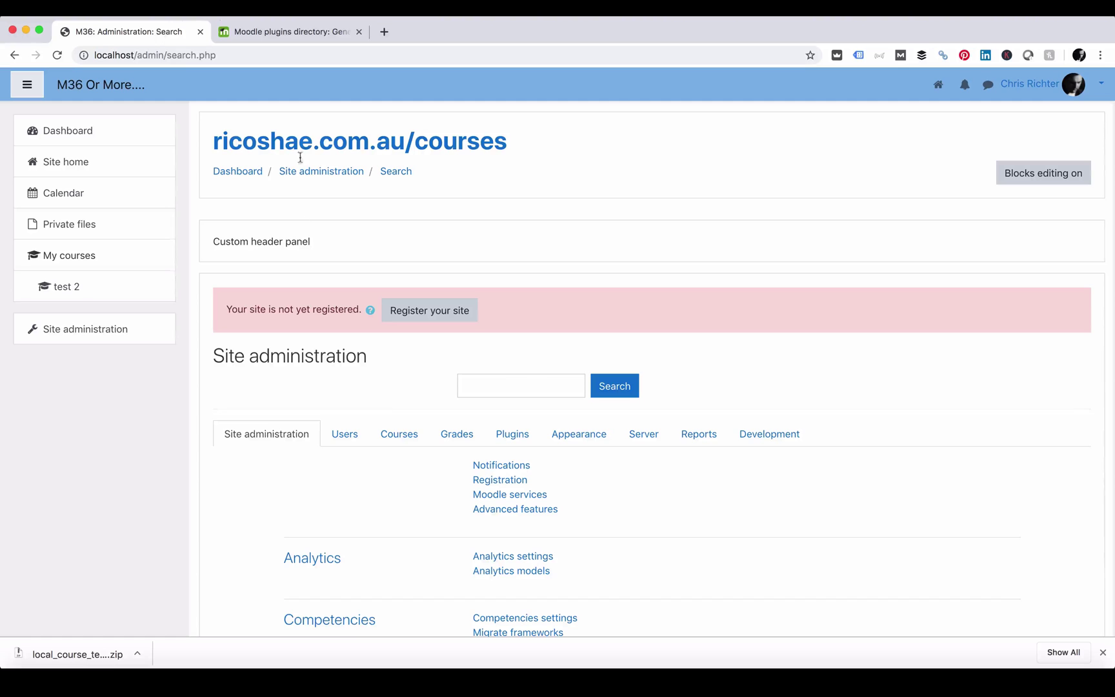
click(512, 437)
click(509, 468)
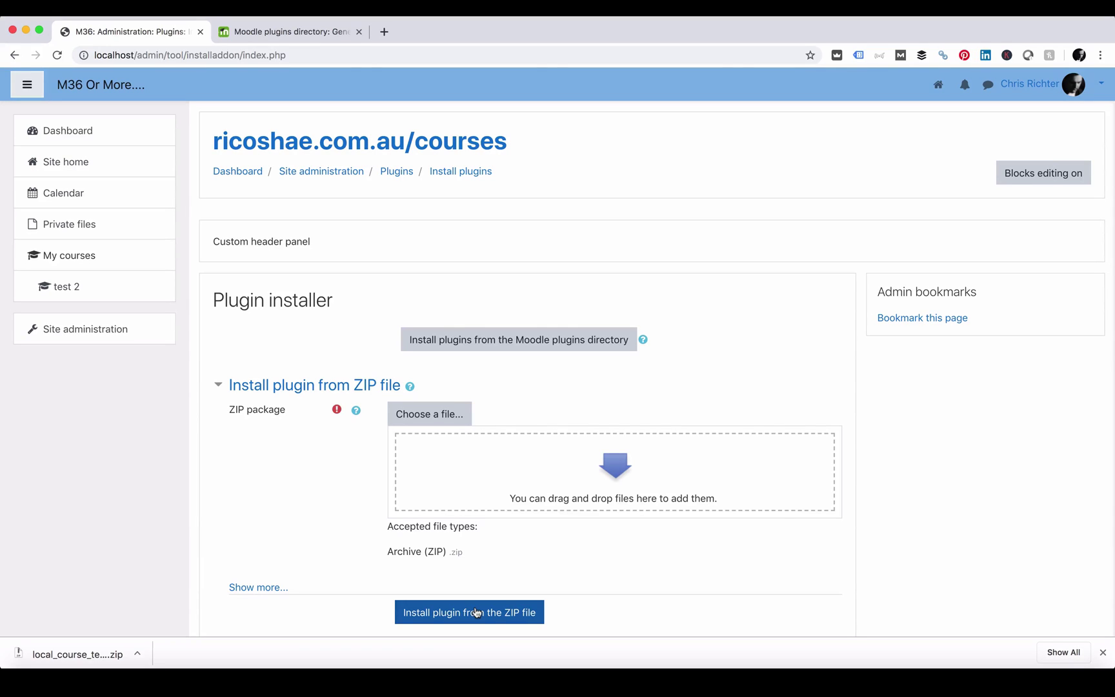
- Search Site administration for 'generico' and scroll to the Generico Templates results
click(98, 332)
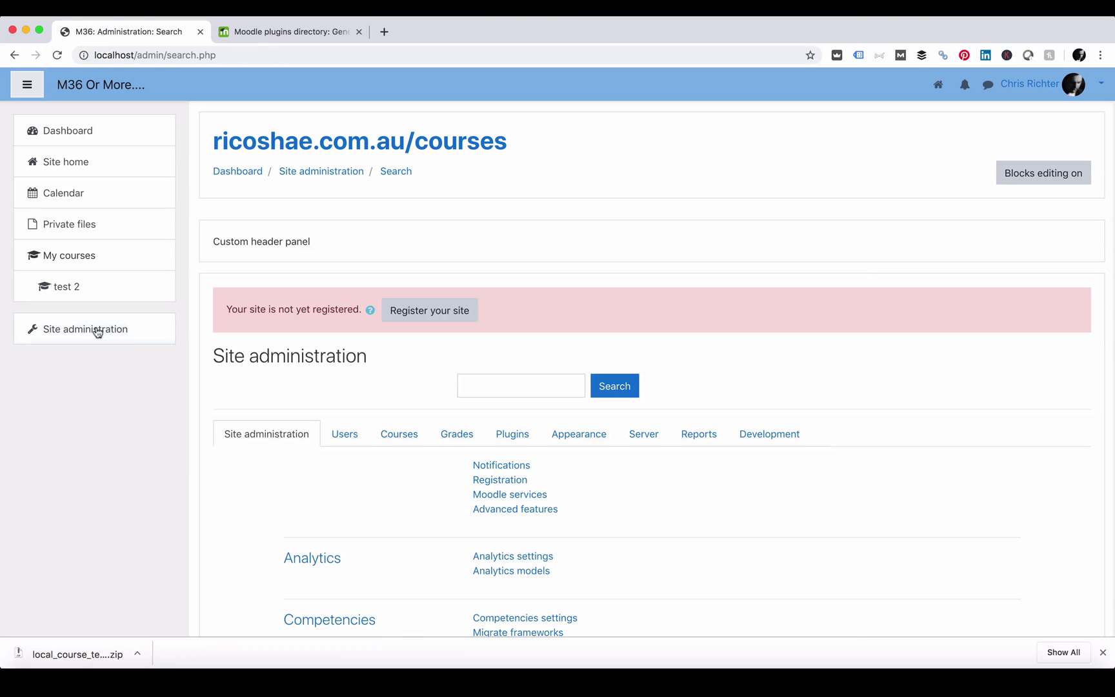
click(506, 385)
text(generico)
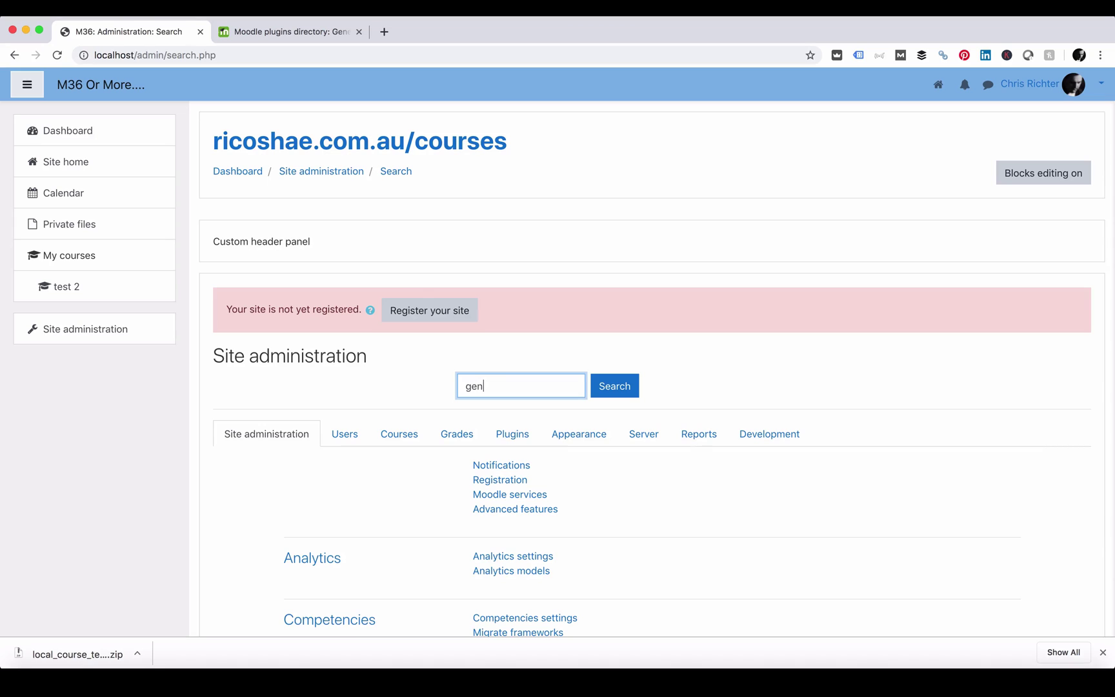
key(Return)
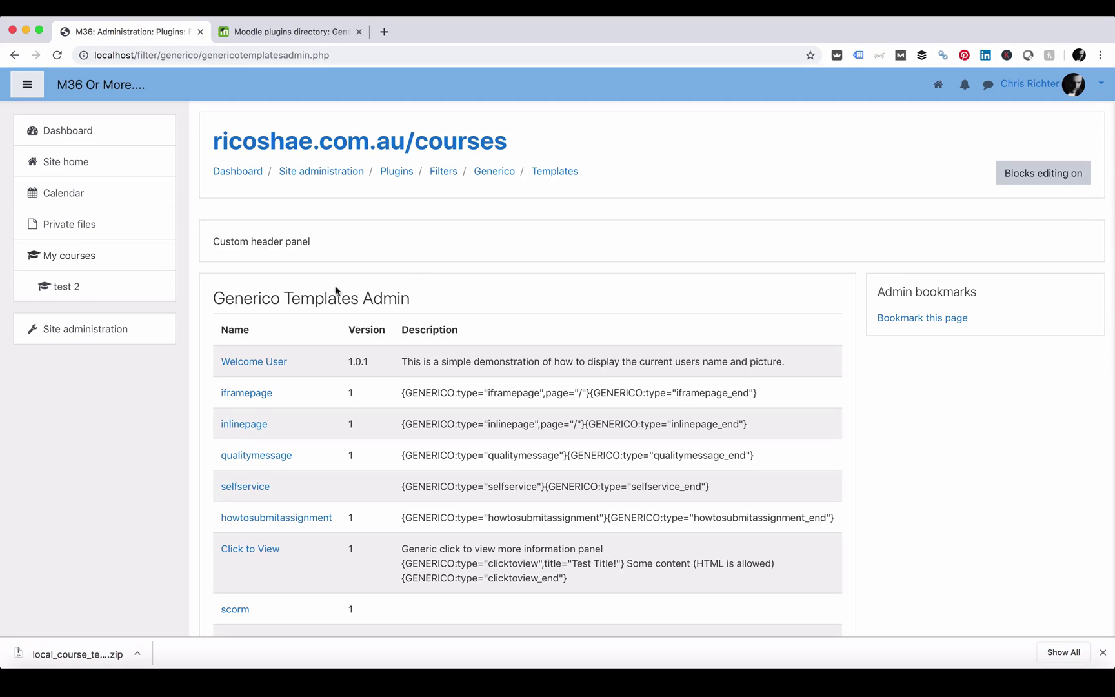
scroll(287, 296, down, 3)
scroll(287, 298, down, 1)
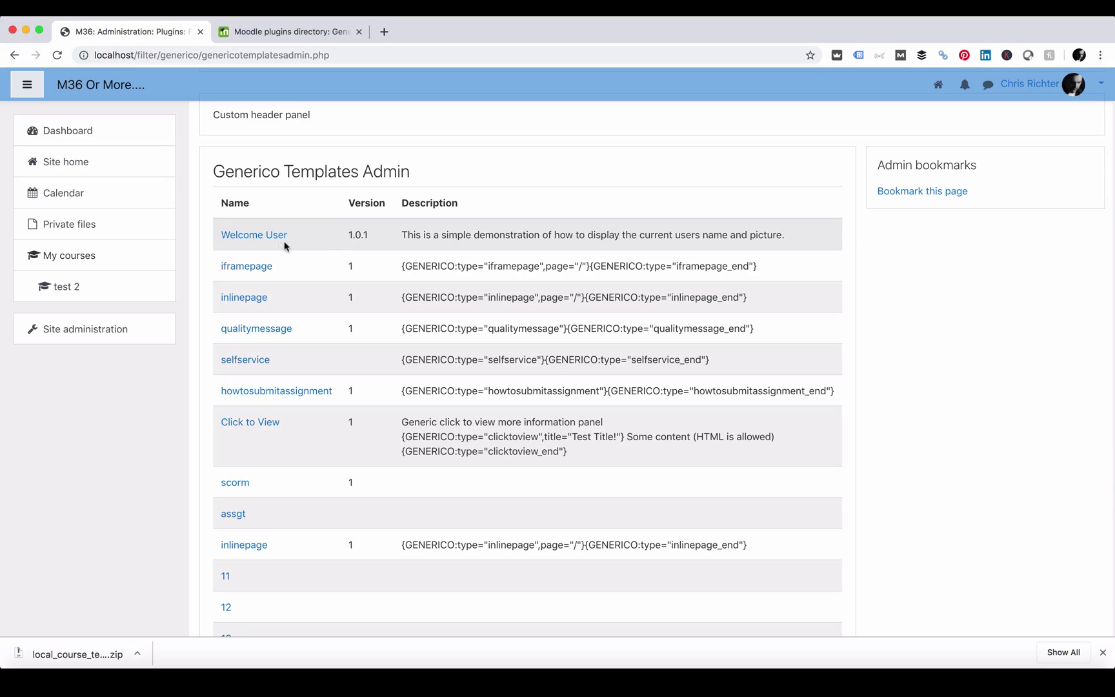
- Open the iframepage template and highlight its title, key iframepage, name and version 1
click(245, 270)
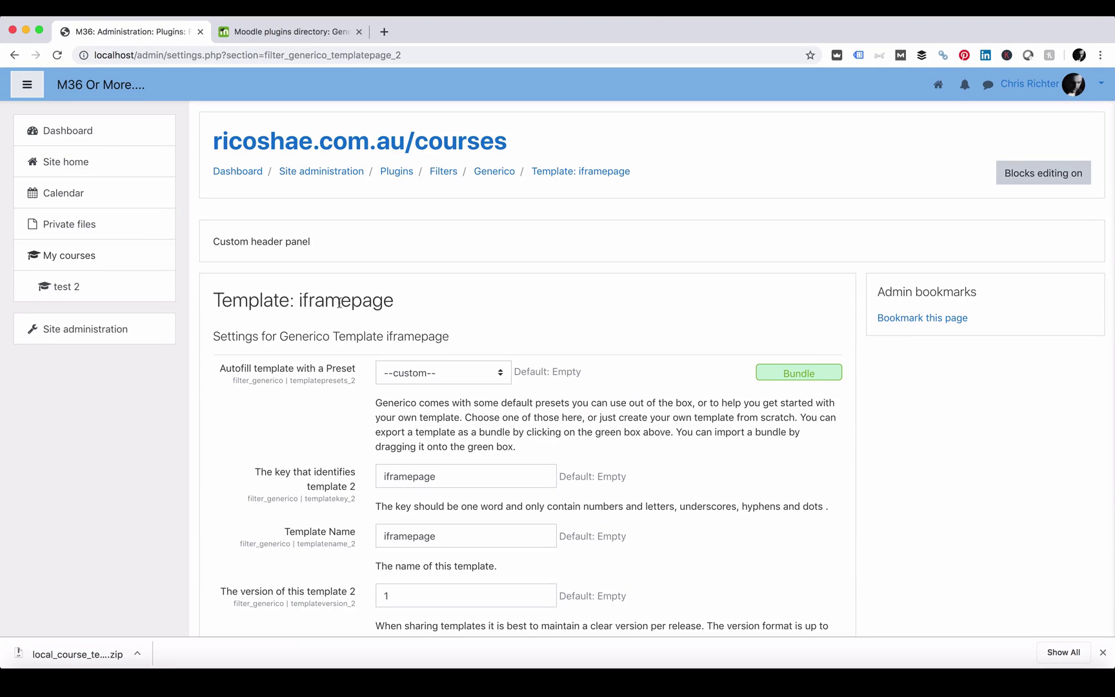
triple_click(339, 301)
scroll(327, 332, down, 1)
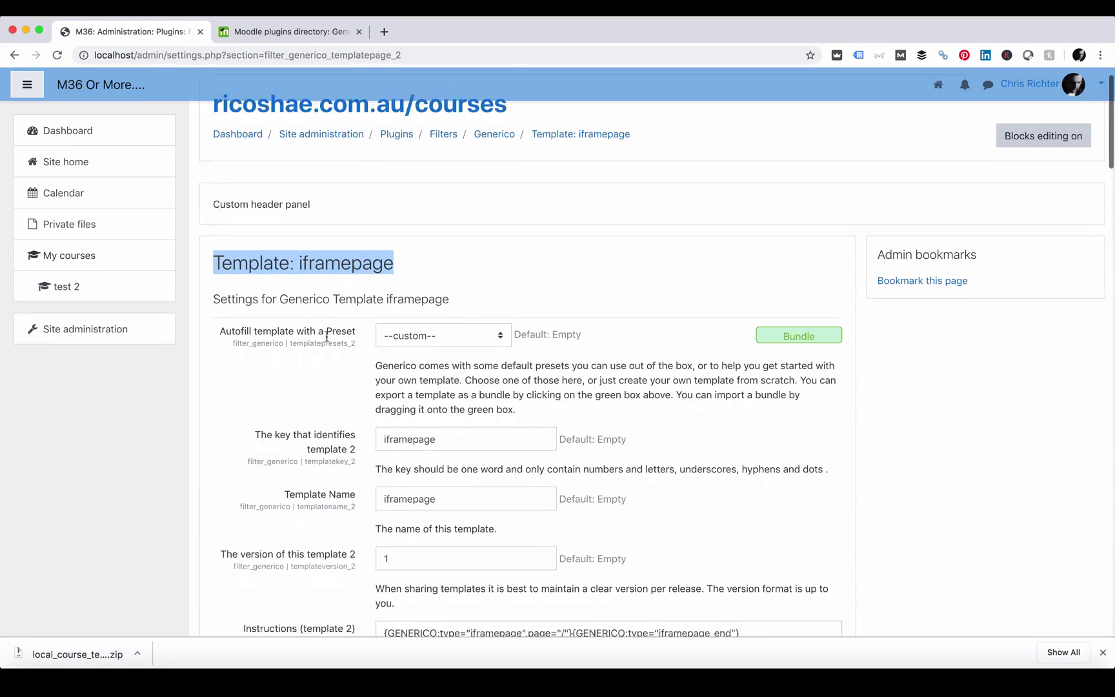
scroll(326, 336, down, 2)
double_click(404, 355)
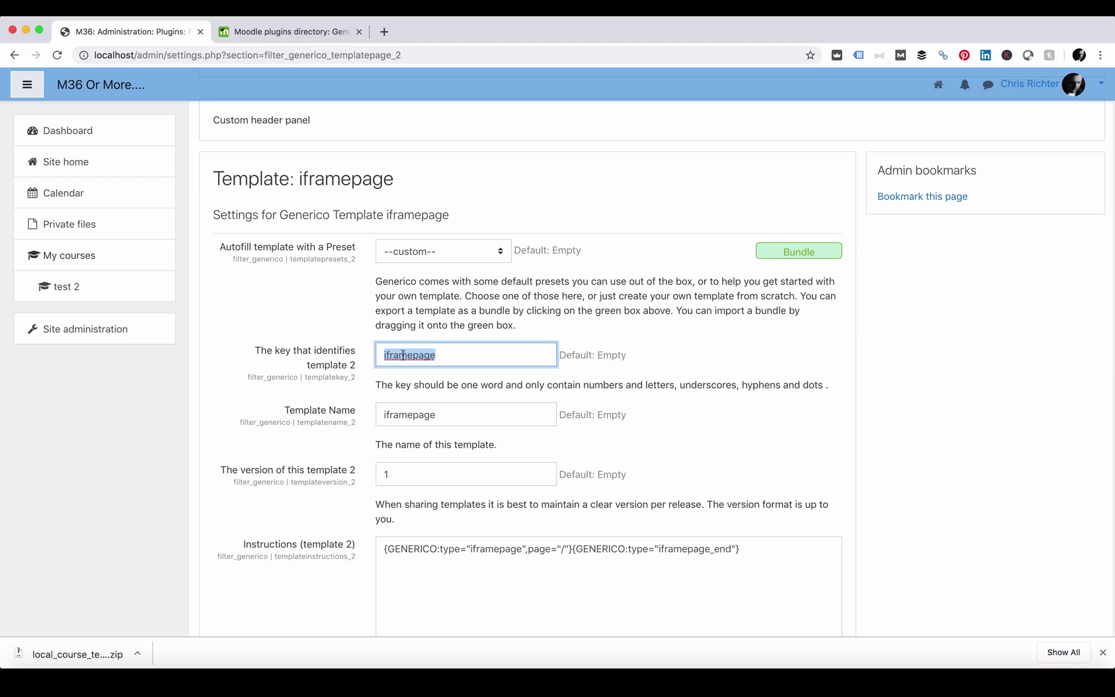
scroll(440, 357, down, 2)
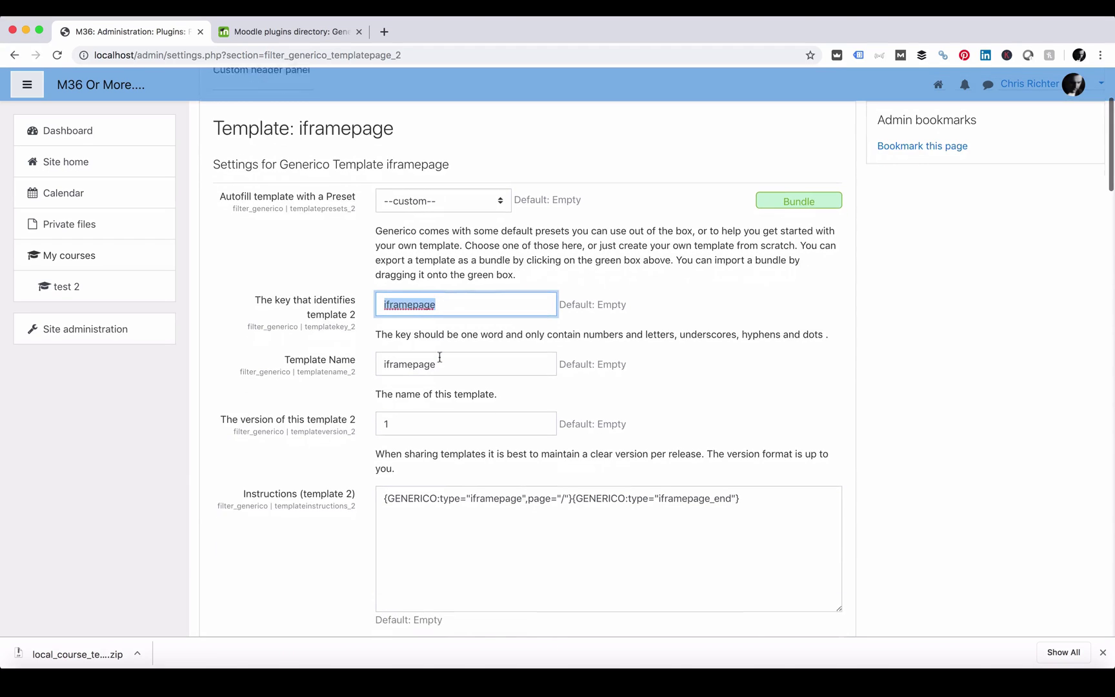
double_click(446, 356)
scroll(299, 343, down, 3)
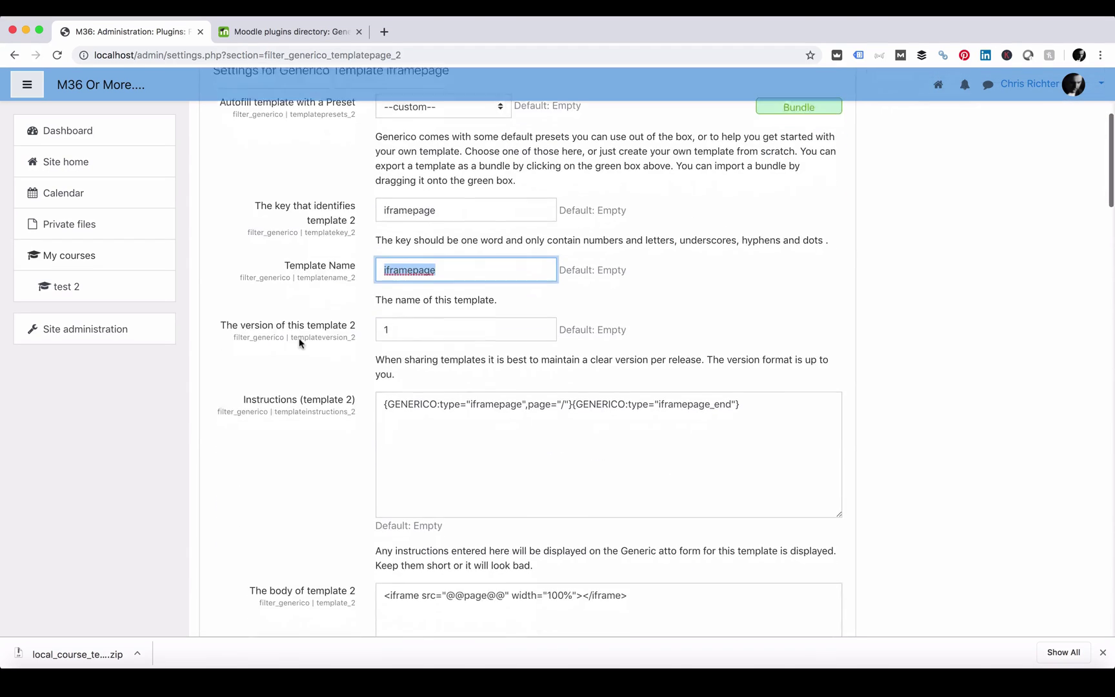
click(387, 327)
scroll(398, 324, down, 3)
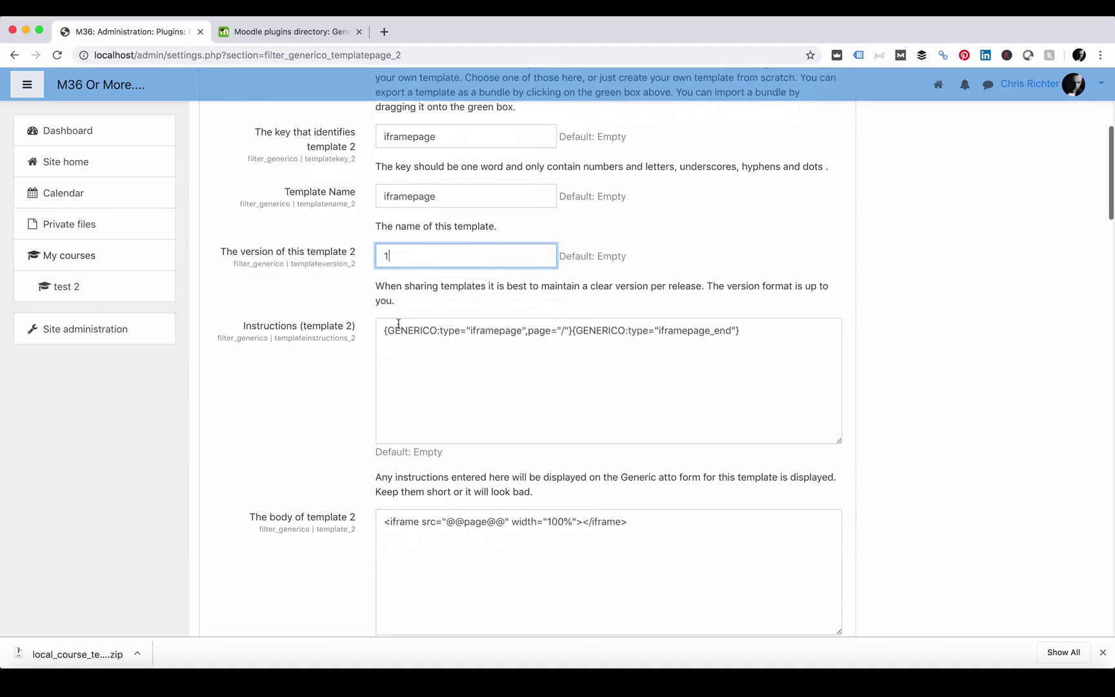
- Select the template's Generico instructions snippet and the iframe code in its body
click(389, 321)
triple_click(389, 321)
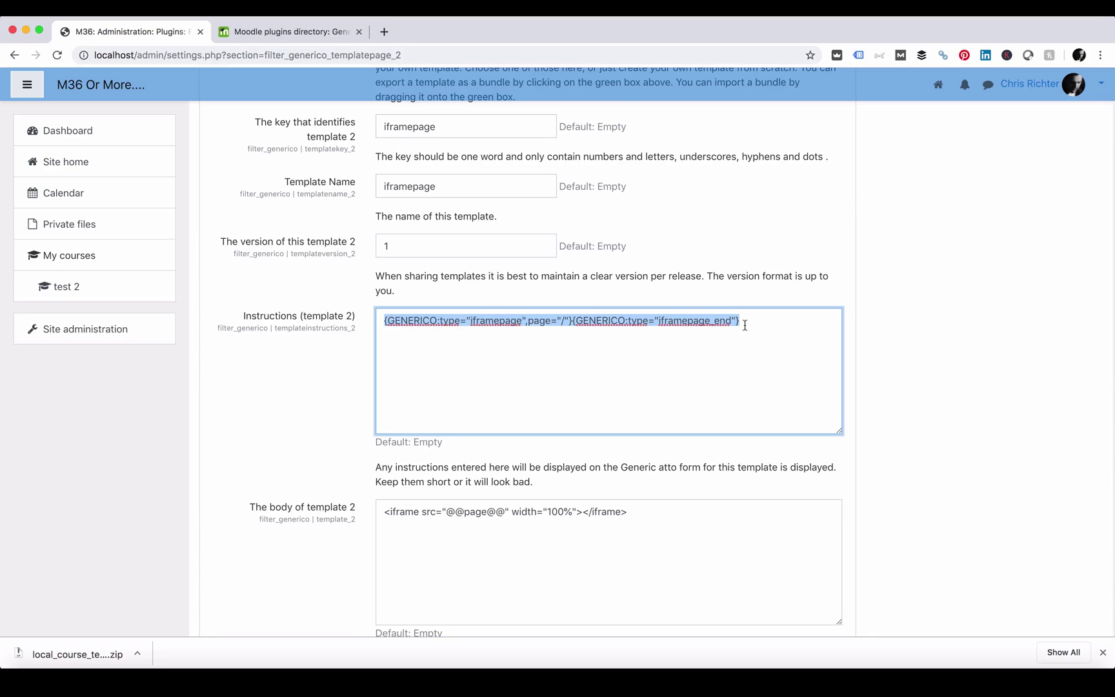
key(Right)
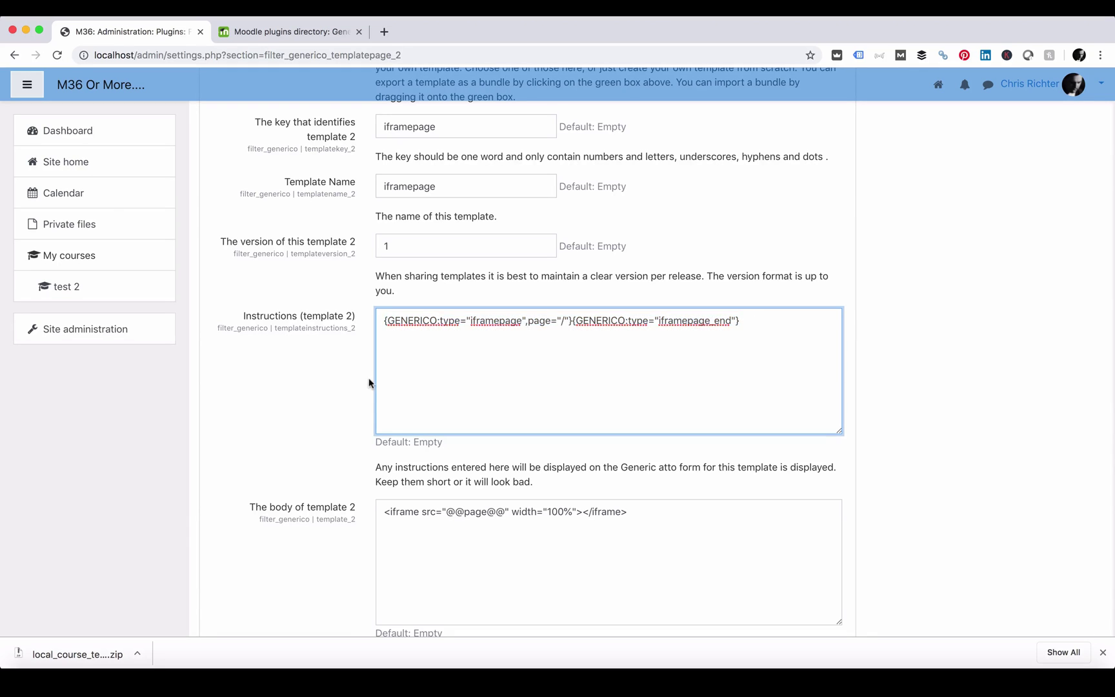
scroll(368, 381, down, 4)
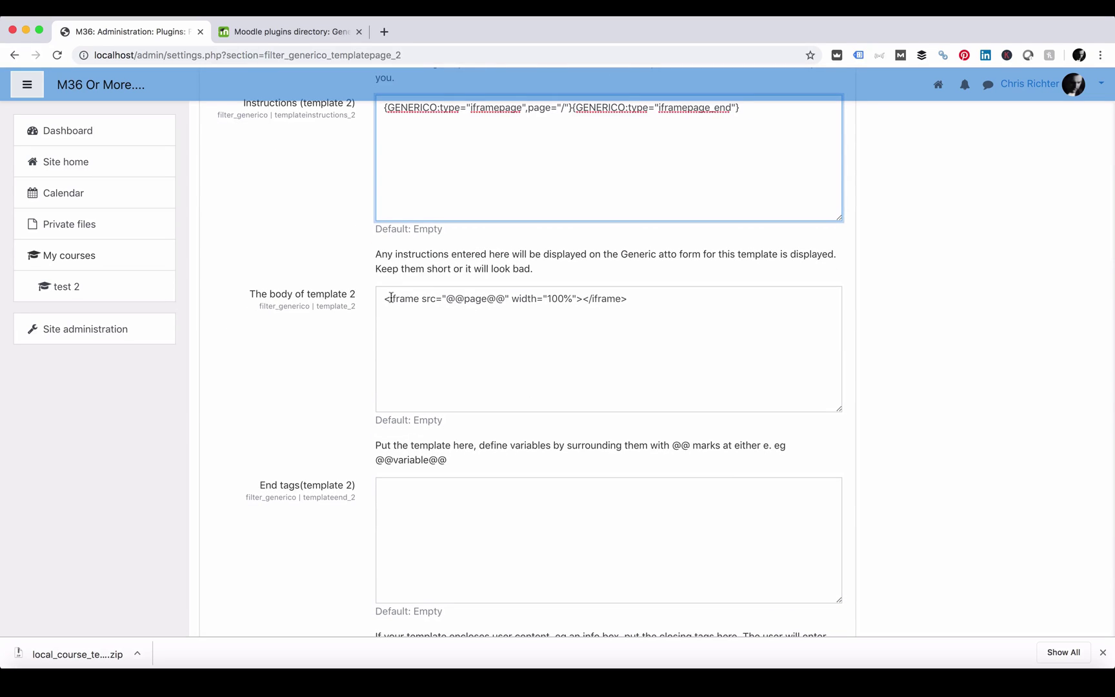
drag(383, 298, 630, 301)
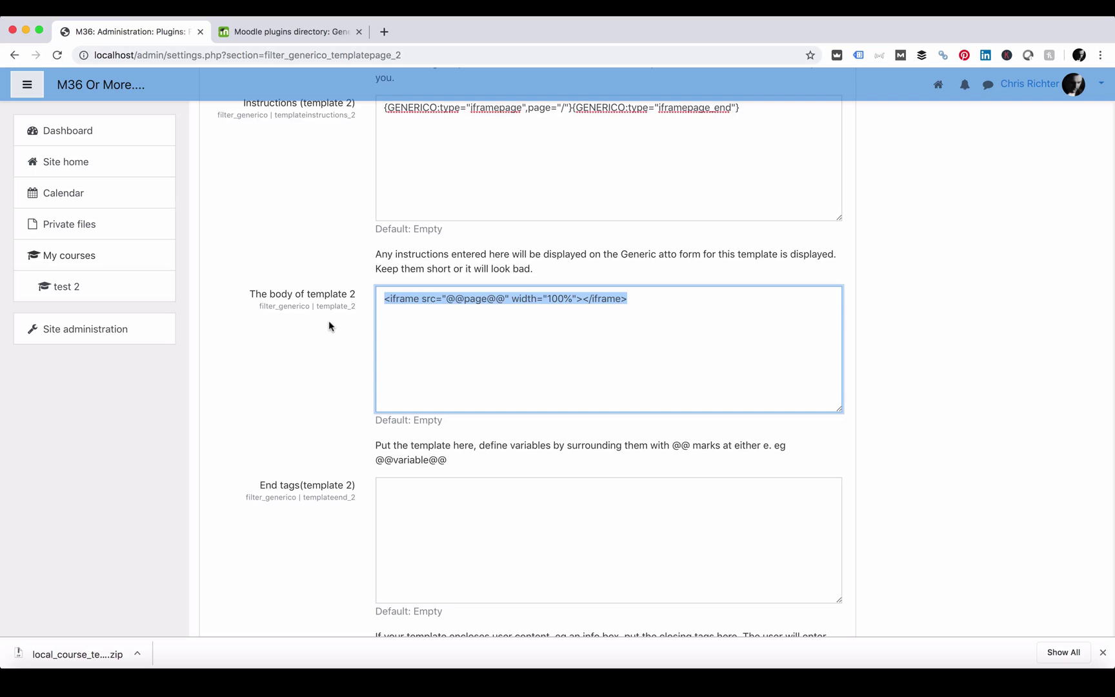
scroll(329, 320, down, 4)
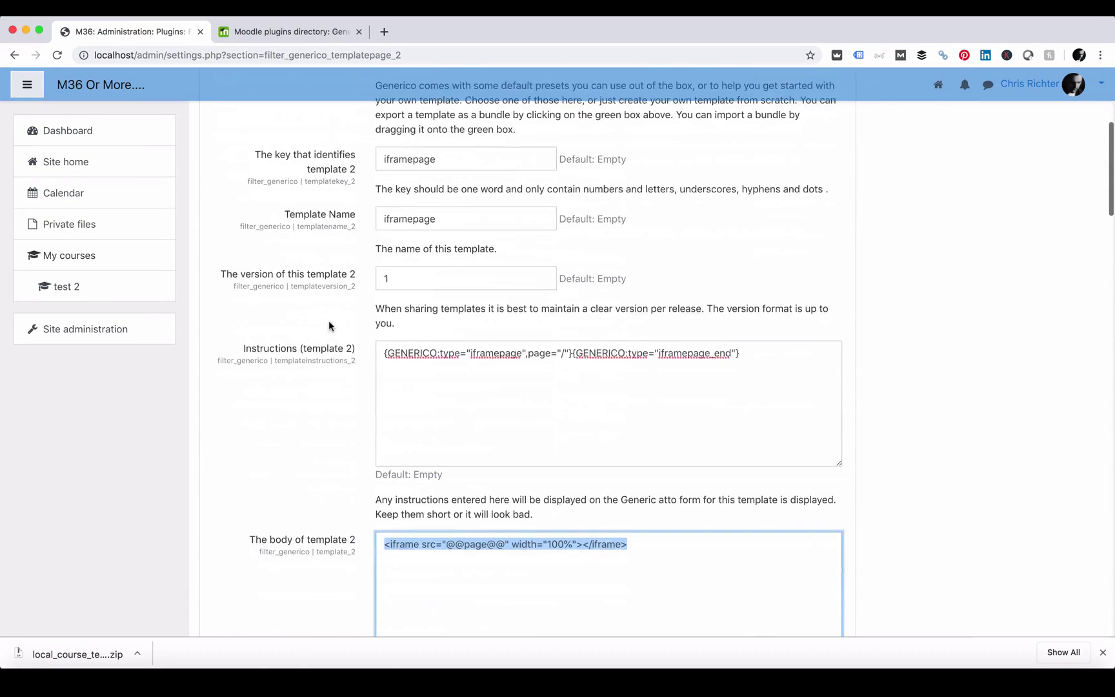
scroll(329, 323, down, 1)
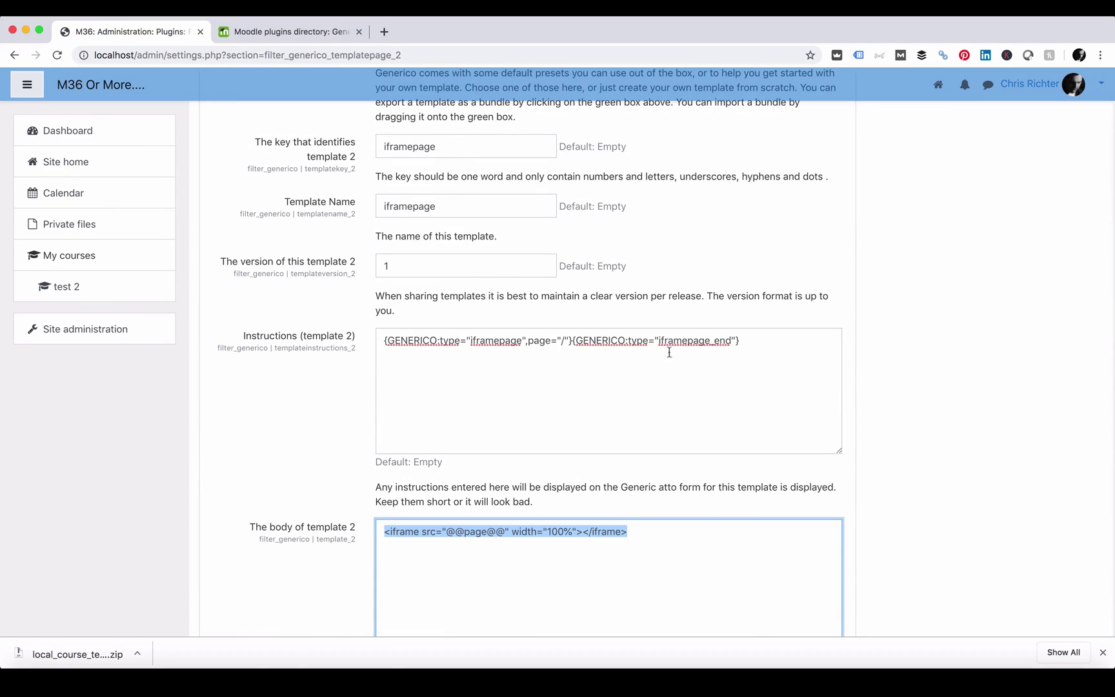
drag(763, 344, 378, 337)
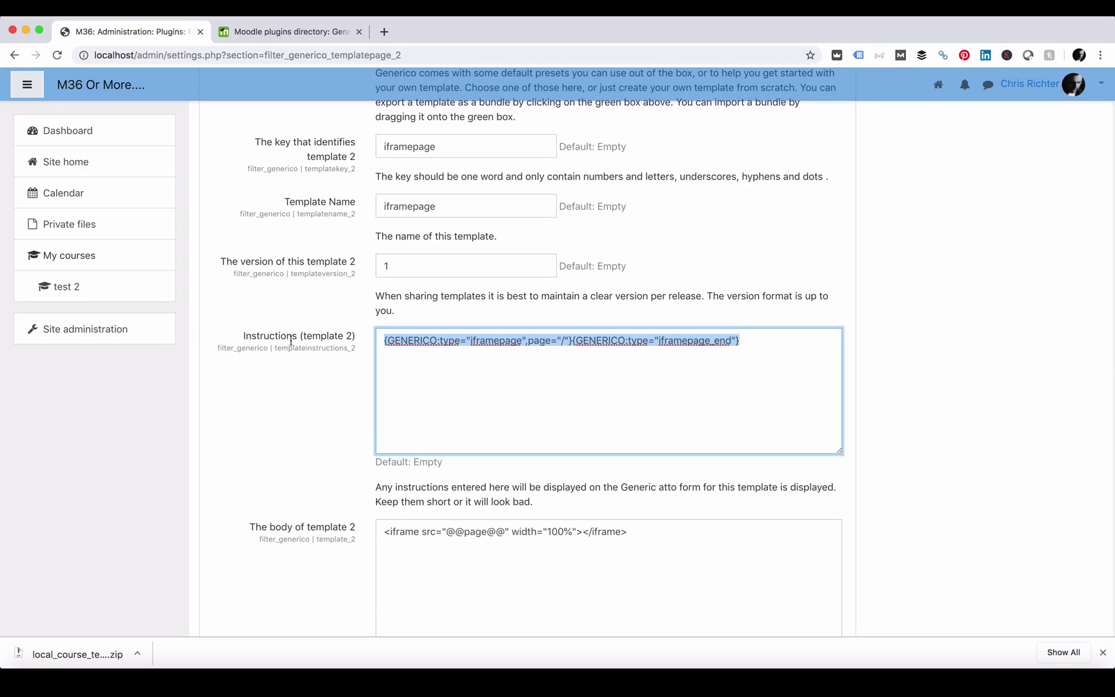
- Open the test 2 course in a new tab and turn editing on
super+click(64, 288)
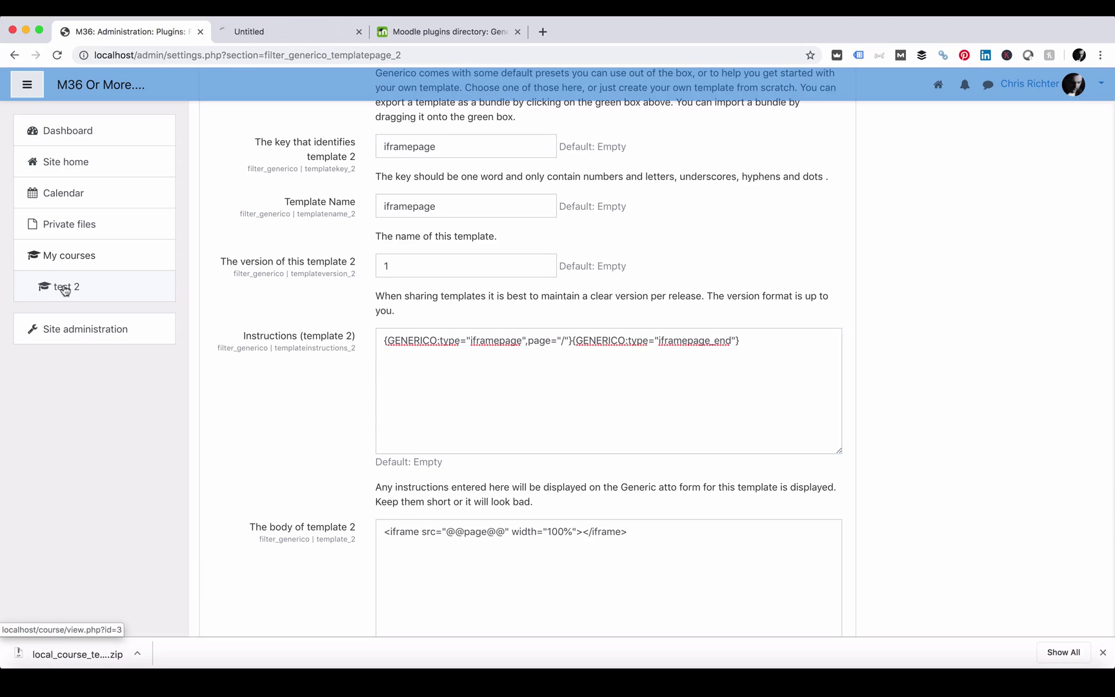
click(287, 31)
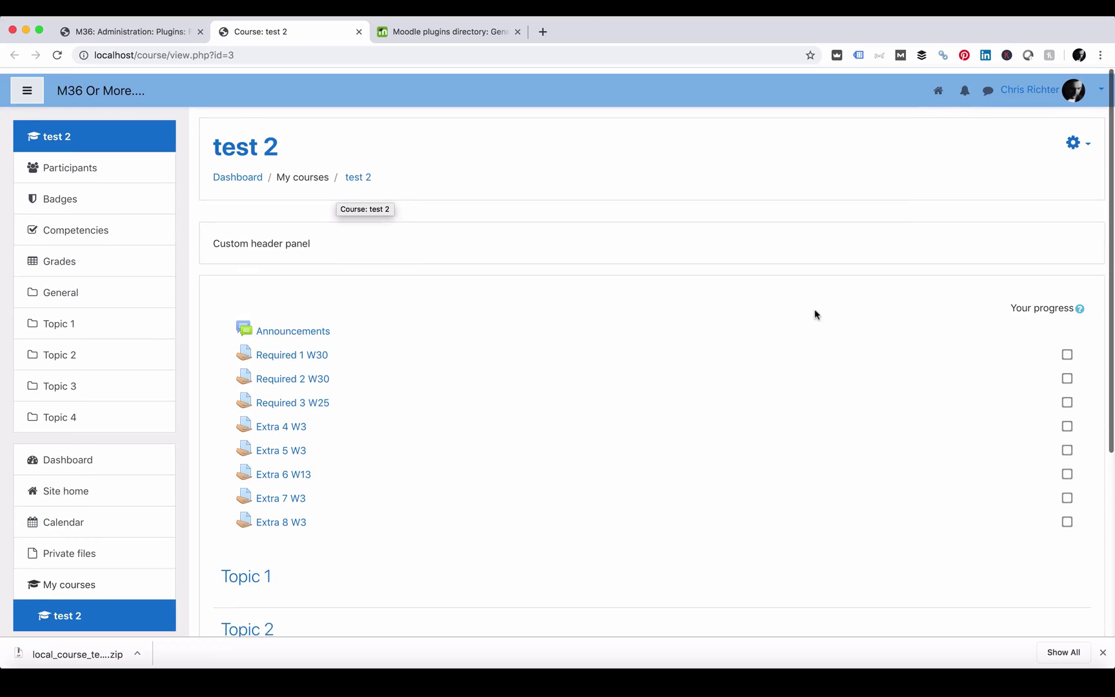
click(1075, 137)
click(1011, 179)
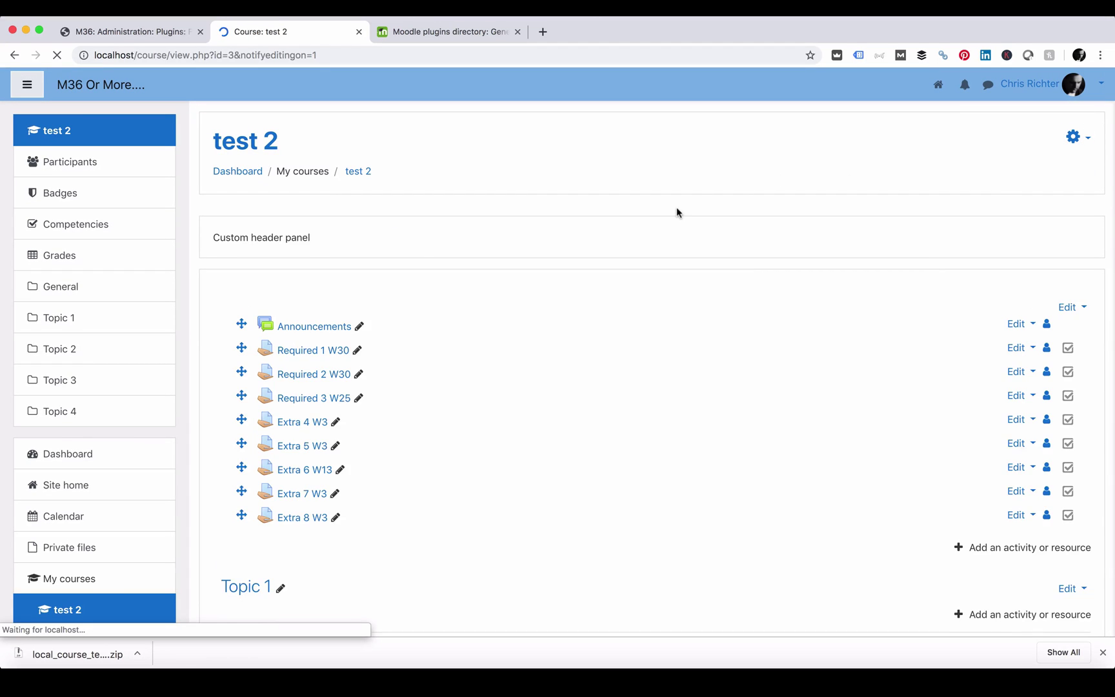
scroll(676, 212, down, 3)
- Add a Page resource to Topic 1 from the activity chooser
click(979, 504)
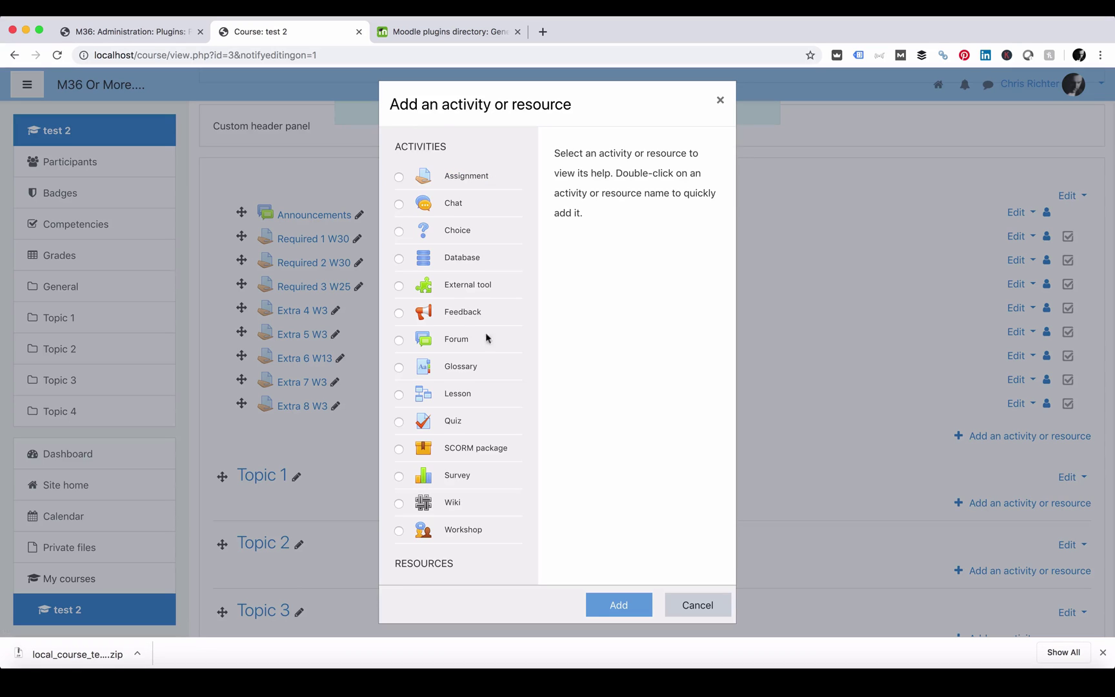
scroll(471, 348, down, 3)
click(450, 546)
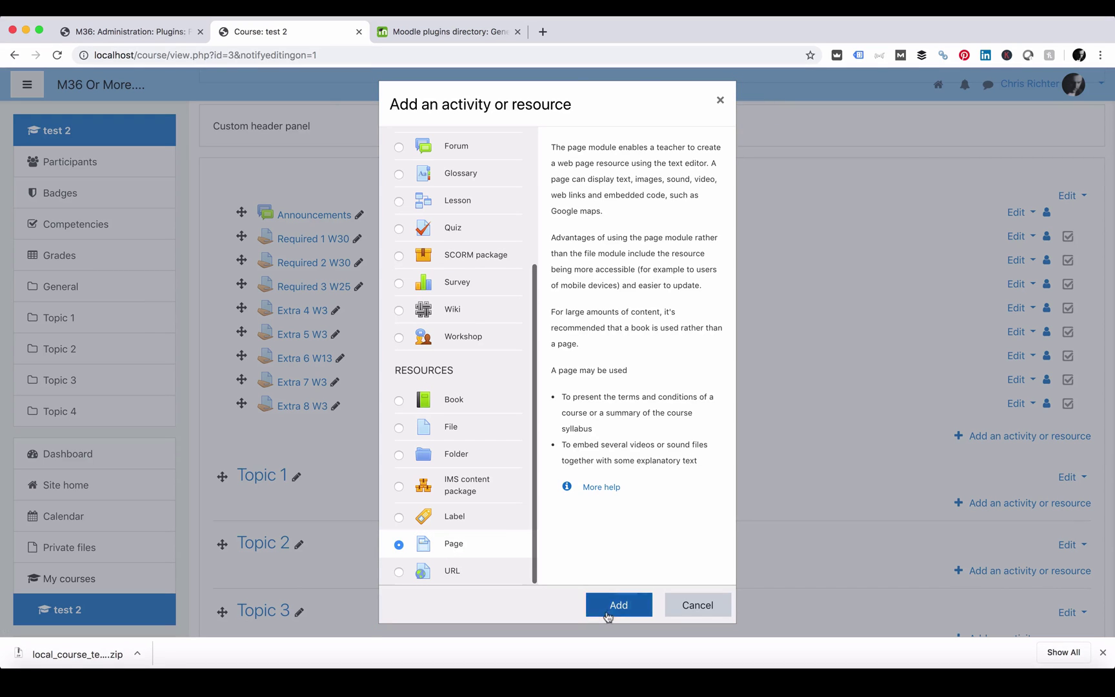
click(610, 607)
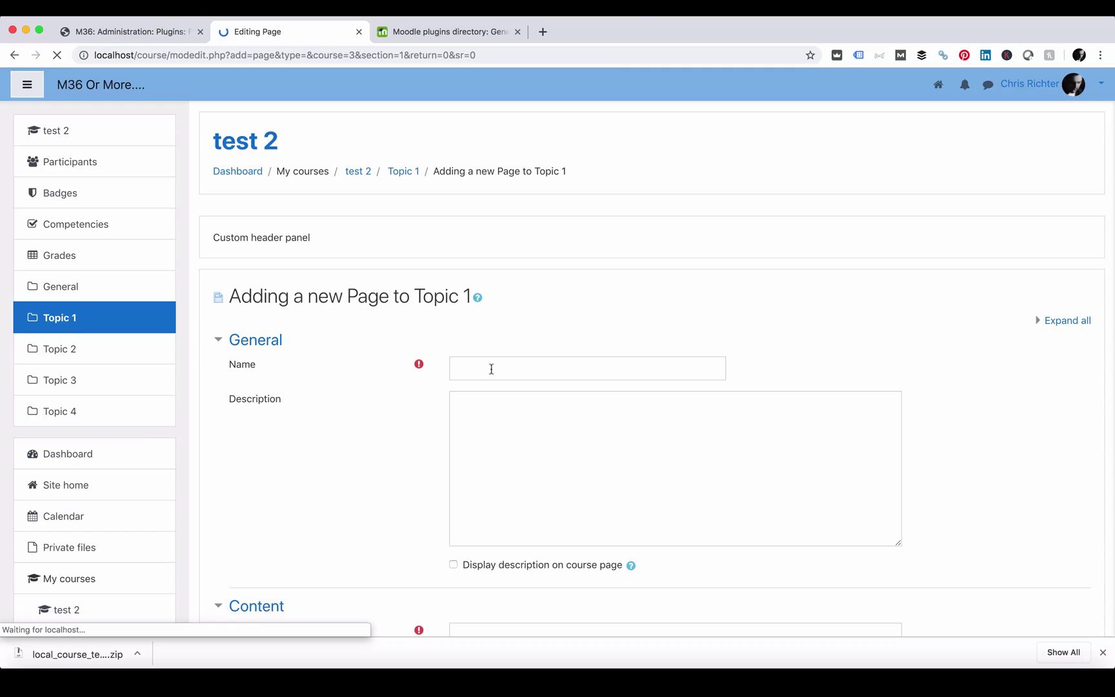
click(491, 368)
text(Test Ifram)
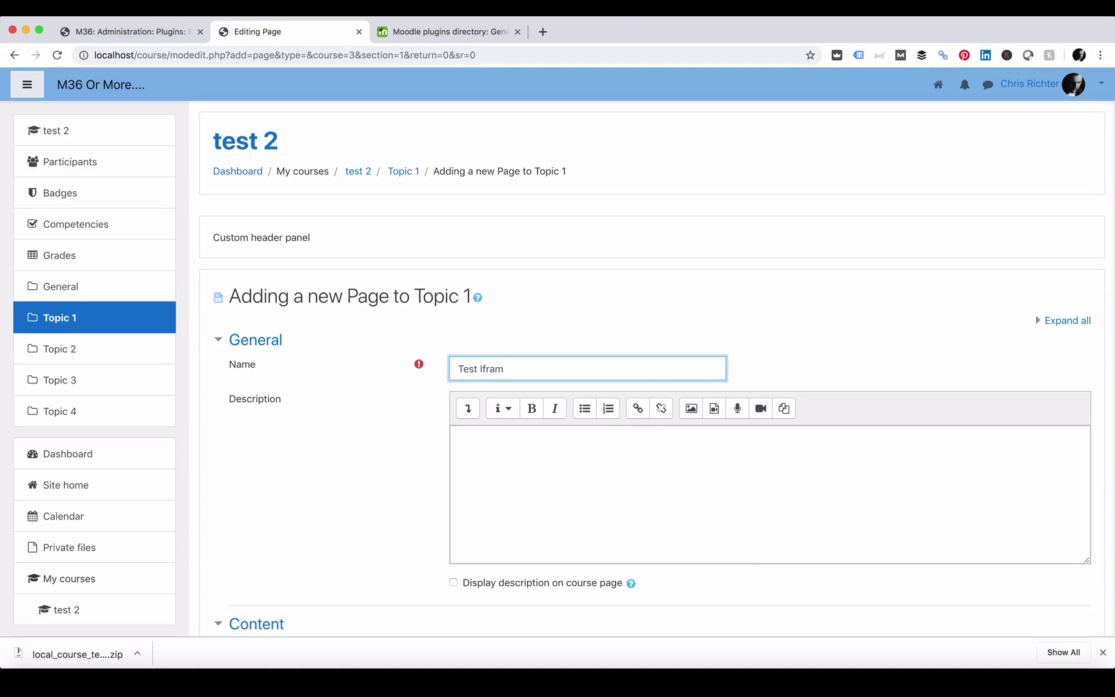
text(e Page)
scroll(484, 407, down, 5)
click(493, 475)
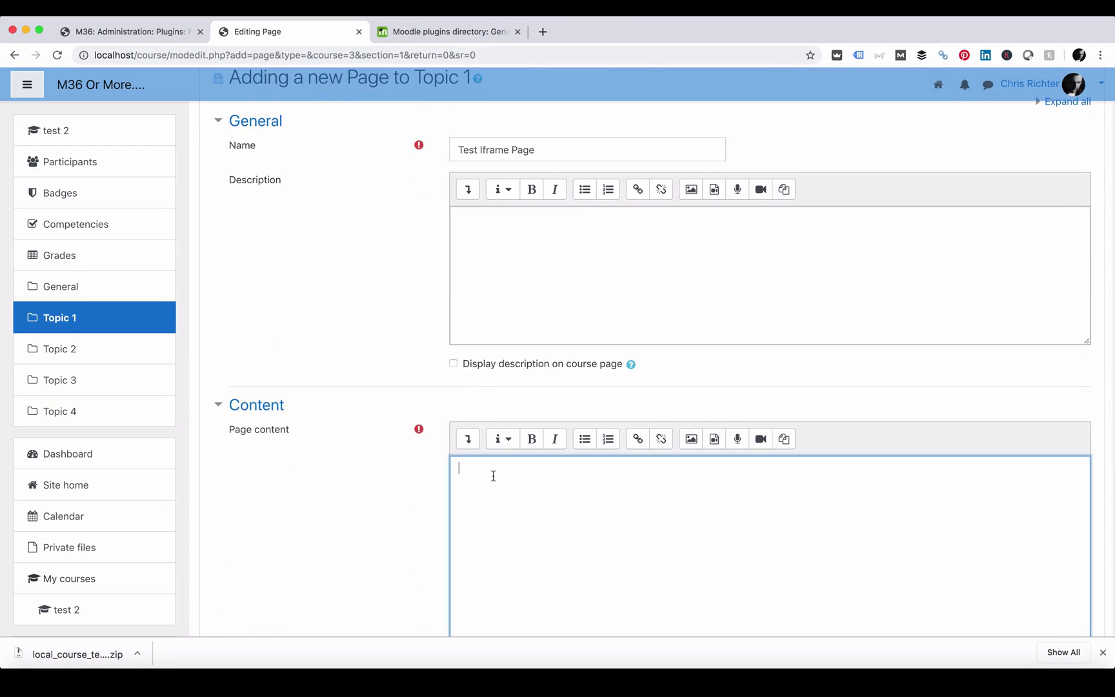
text({GENERICO:type="iframepage",page=""}{GENERICO:type="iframepage_end"})
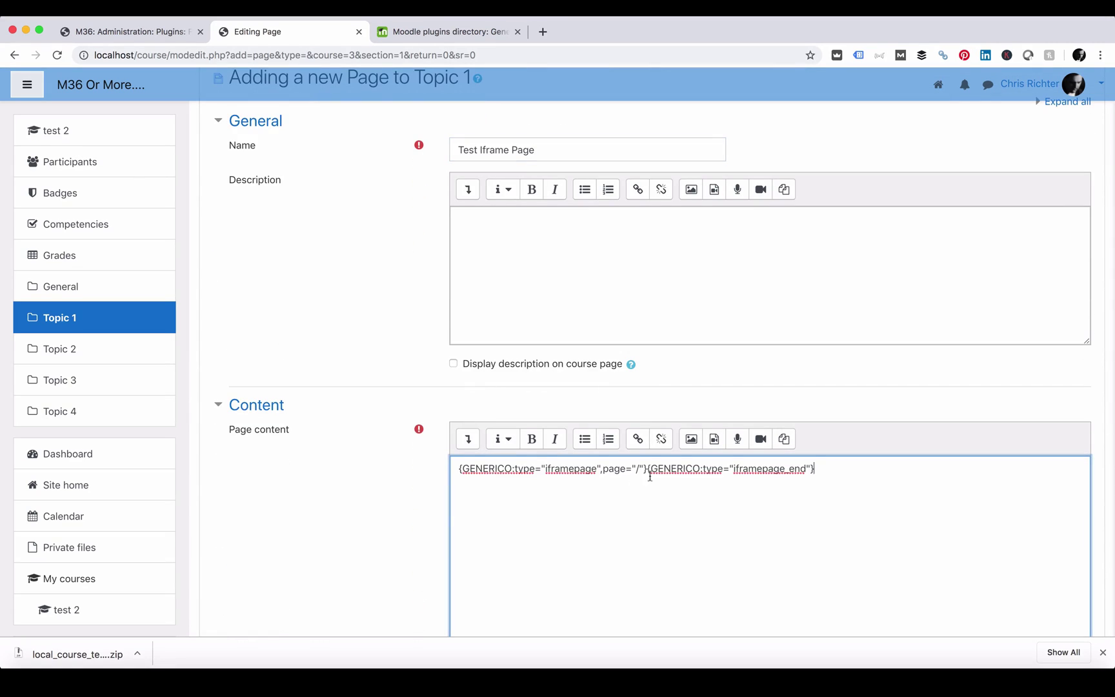
click(639, 468)
text(ht)
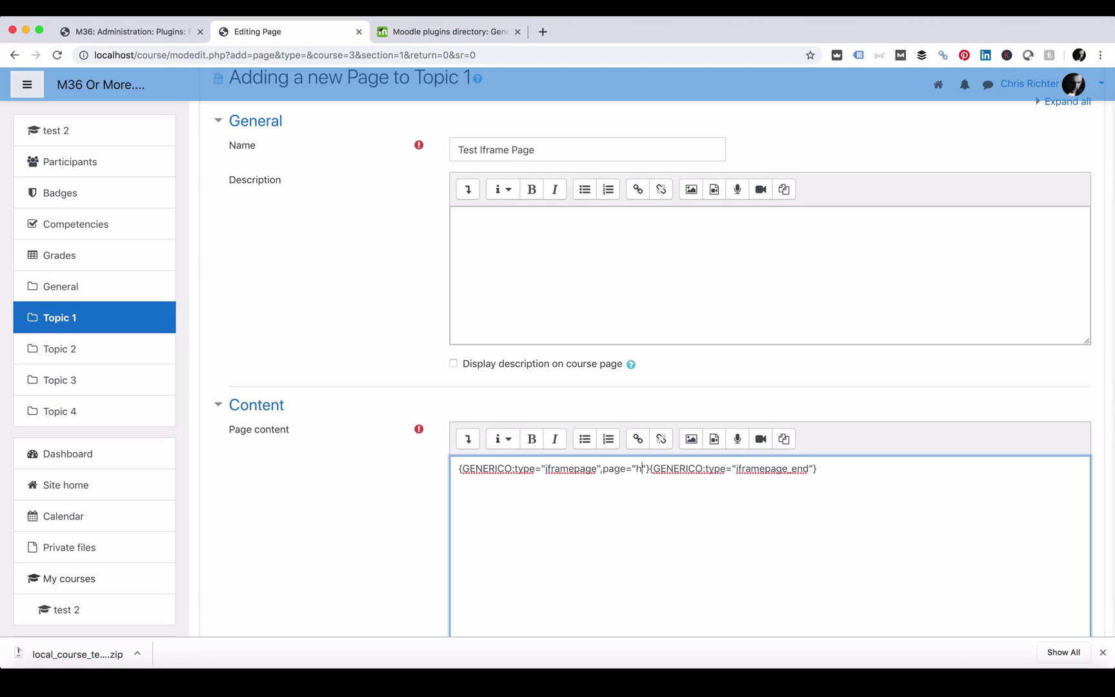
text(t)
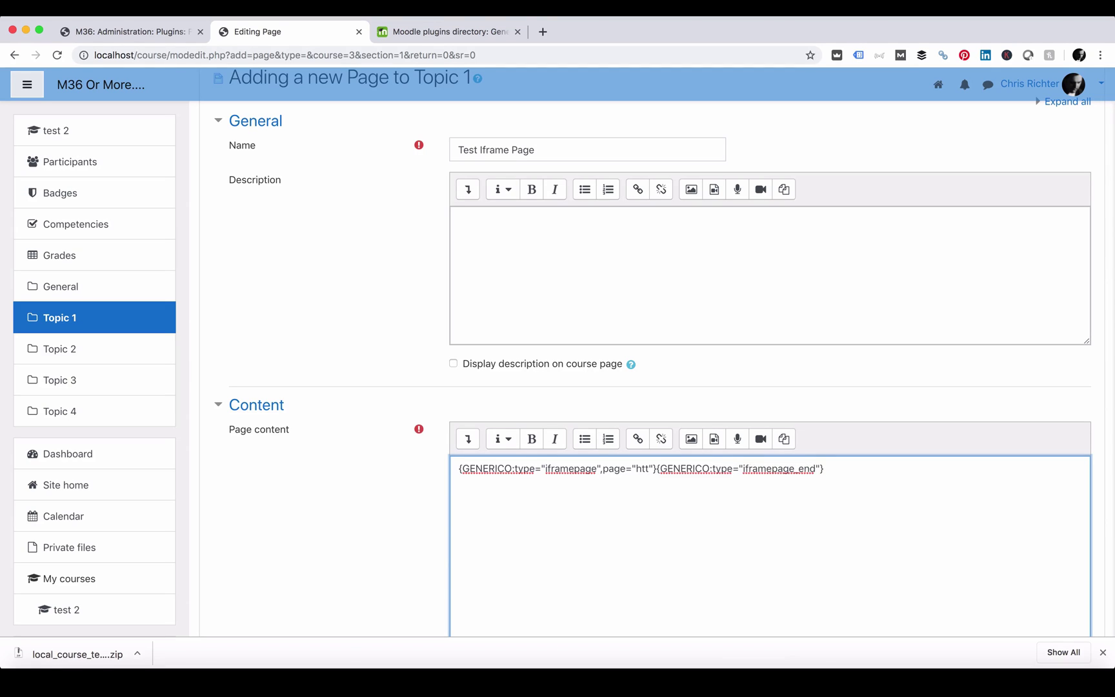
text(ps://)
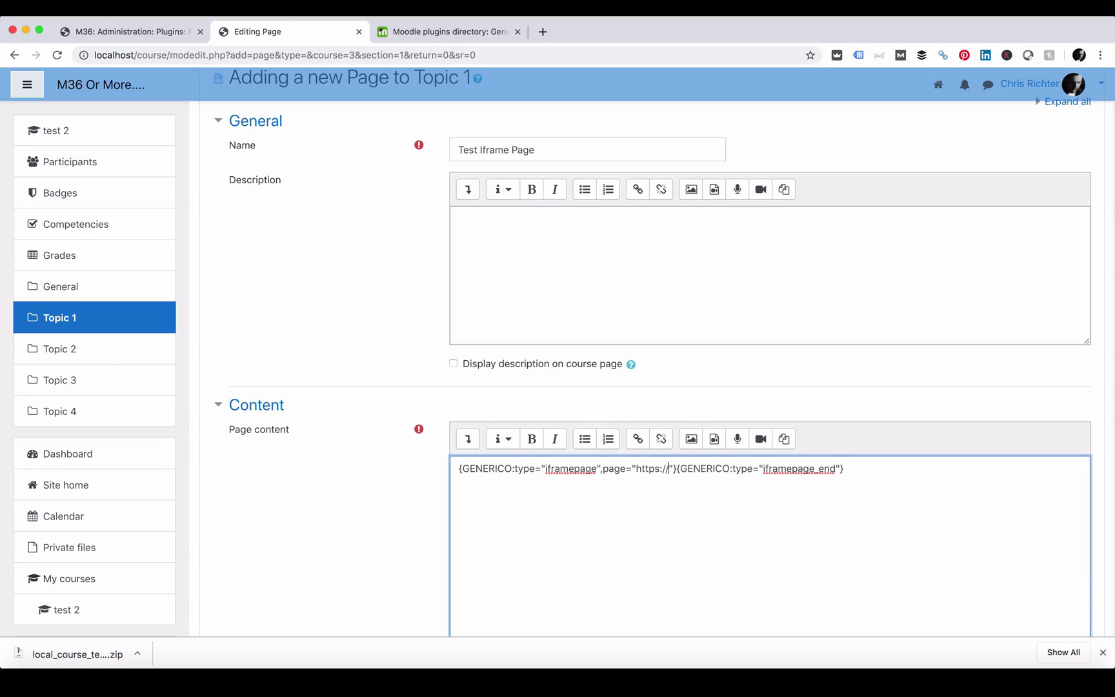
text(ricoshae.com)
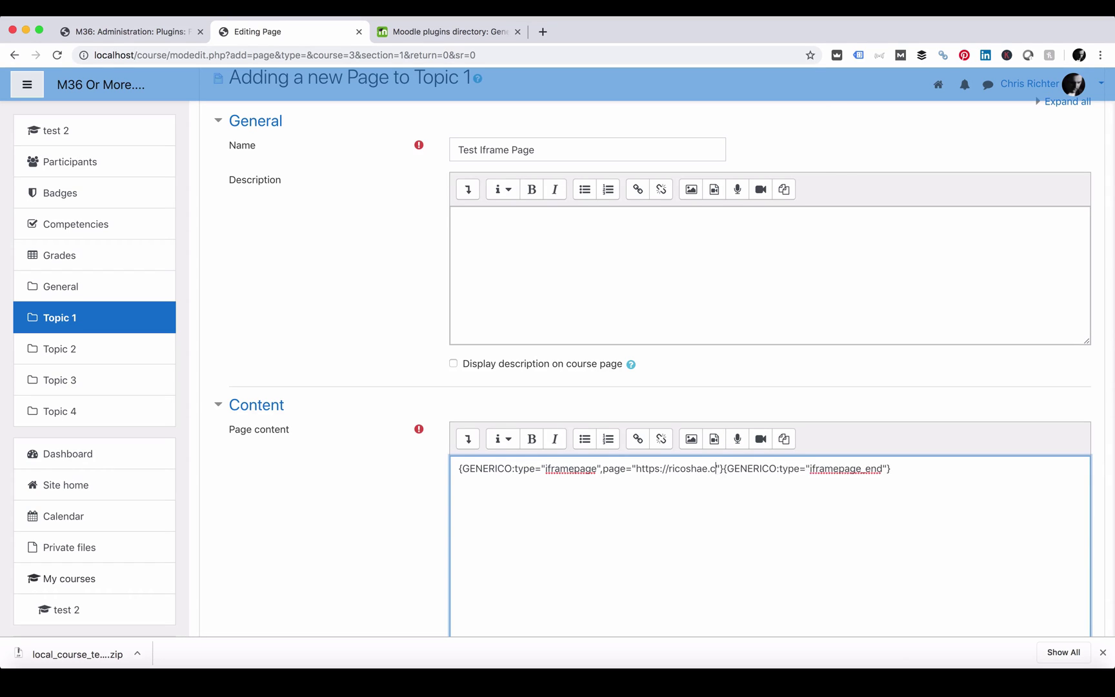
text(.au)
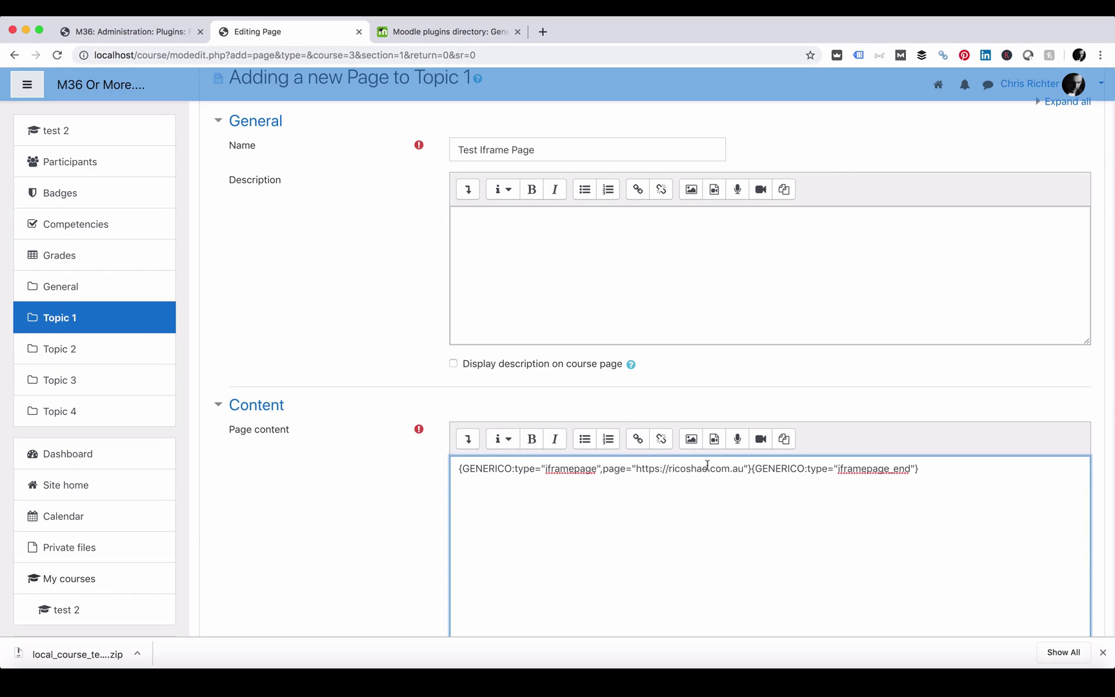
drag(744, 465, 634, 467)
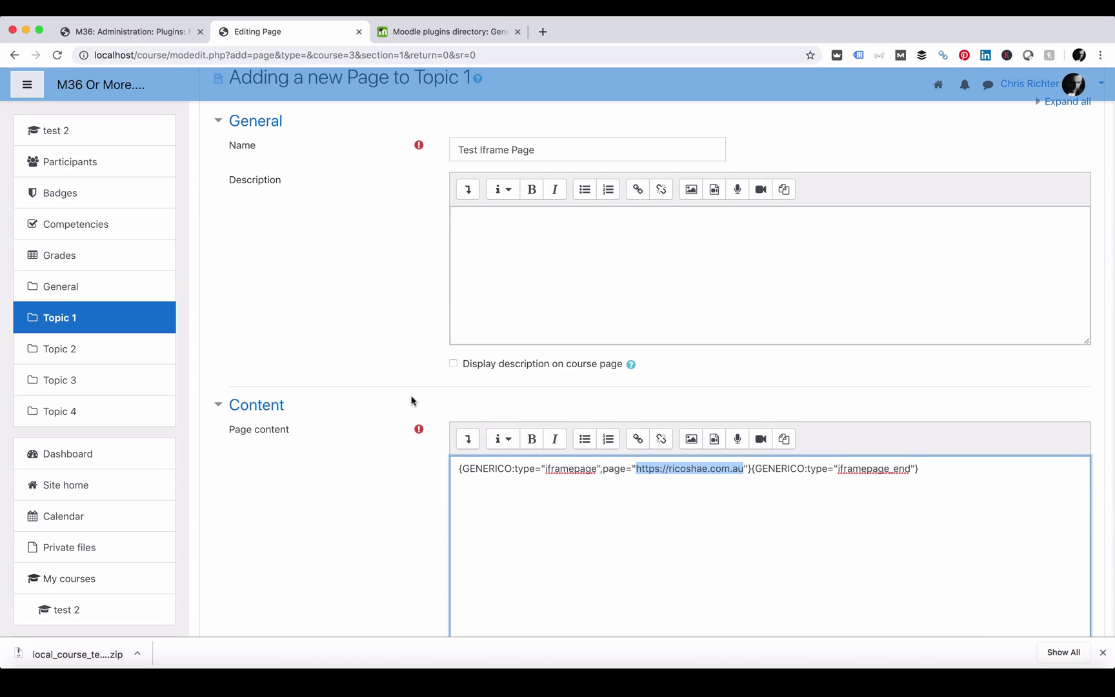
- Check the Generico shortcode in the editor's HTML source view, then return to rich text
scroll(373, 261, down, 3)
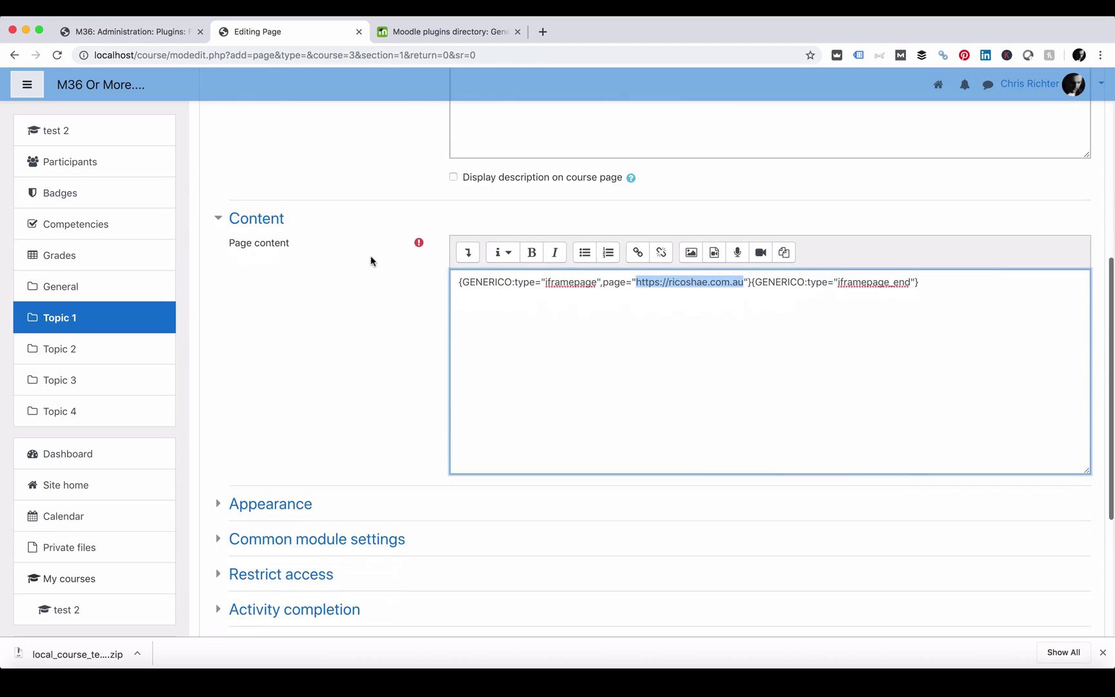
click(469, 252)
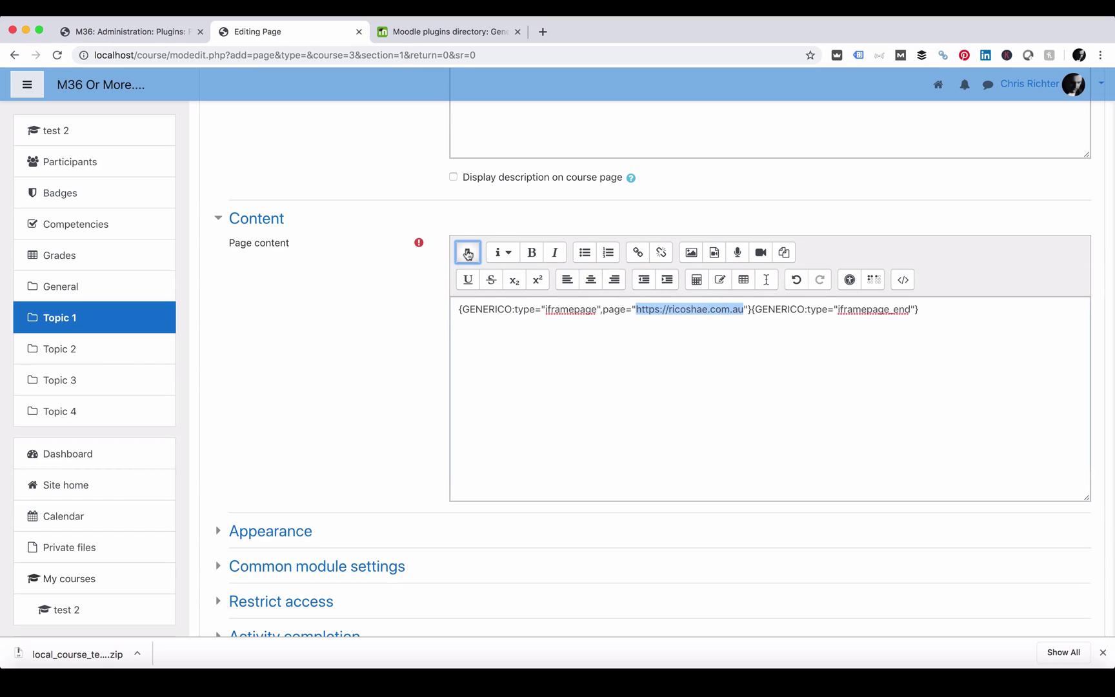
click(904, 280)
drag(927, 307, 488, 305)
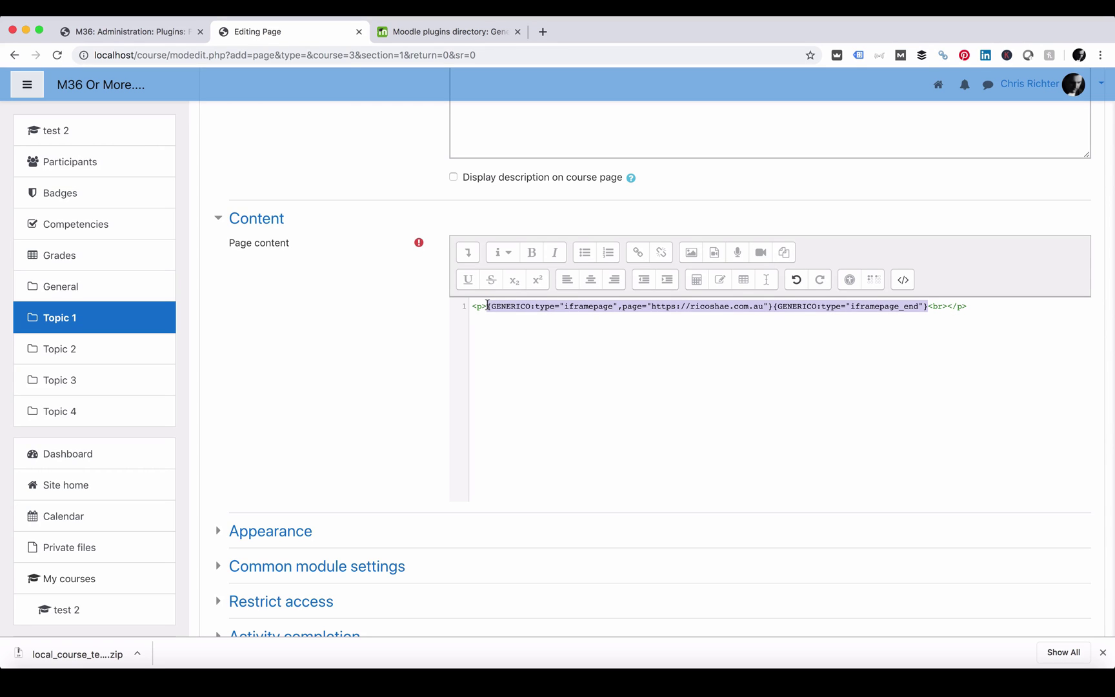
click(903, 280)
scroll(360, 320, down, 3)
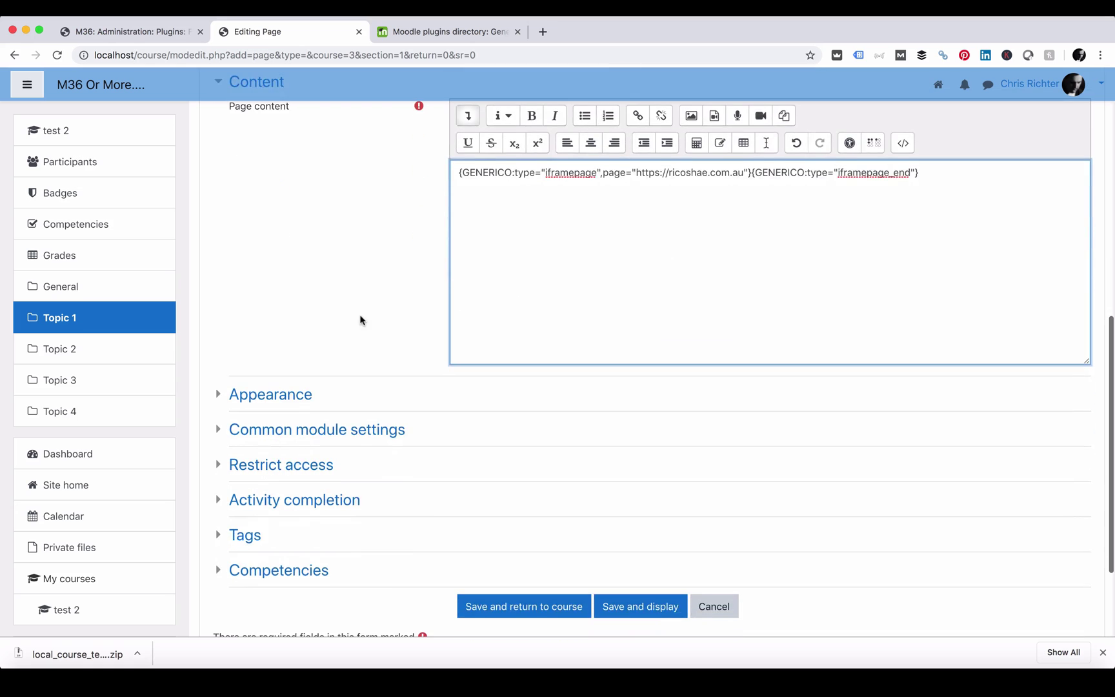
scroll(360, 320, down, 3)
- Save and display Test Iframe Page, scrolling to confirm the Ricoshae site loads in the iframe
click(621, 474)
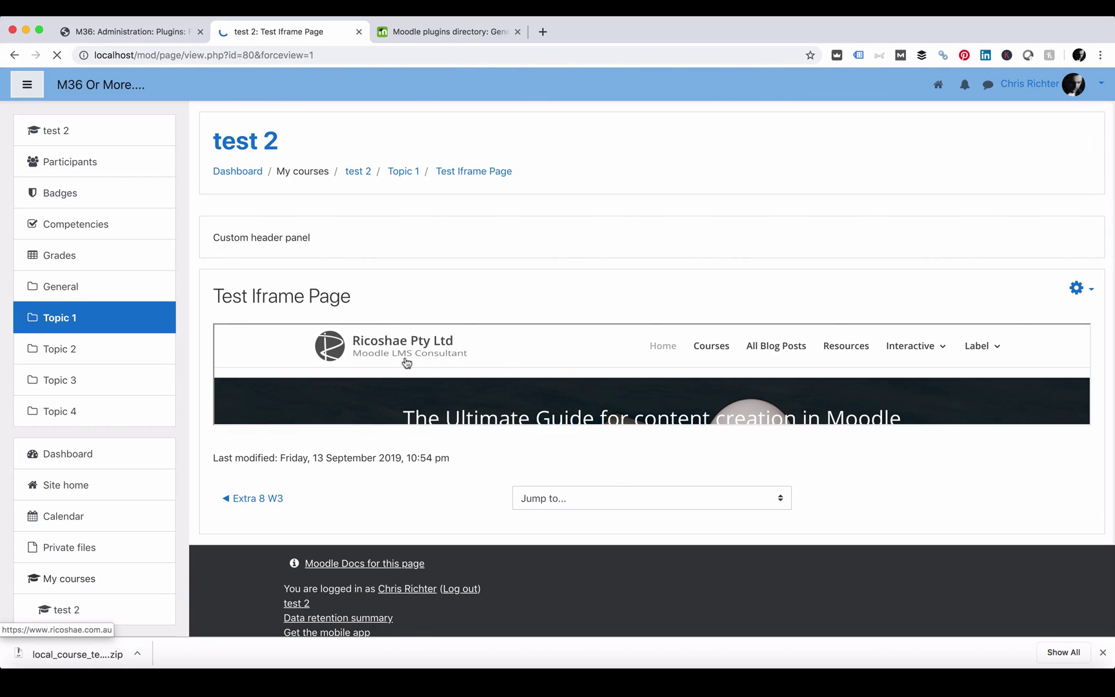
scroll(410, 360, down, 3)
scroll(420, 360, down, 5)
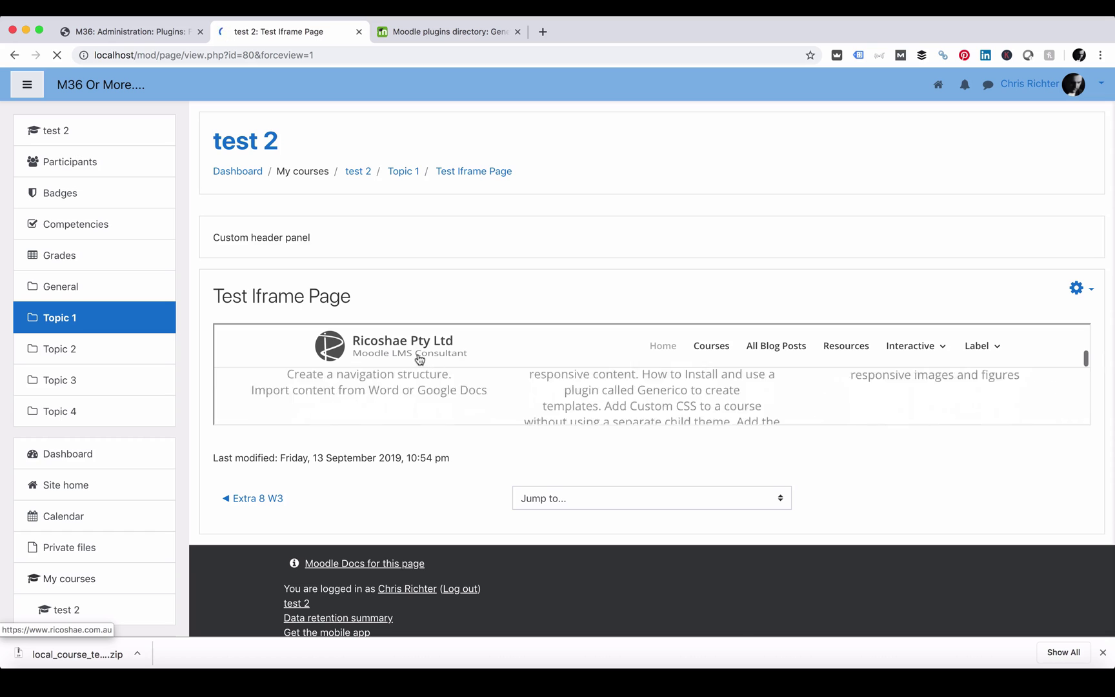
scroll(419, 359, down, 10)
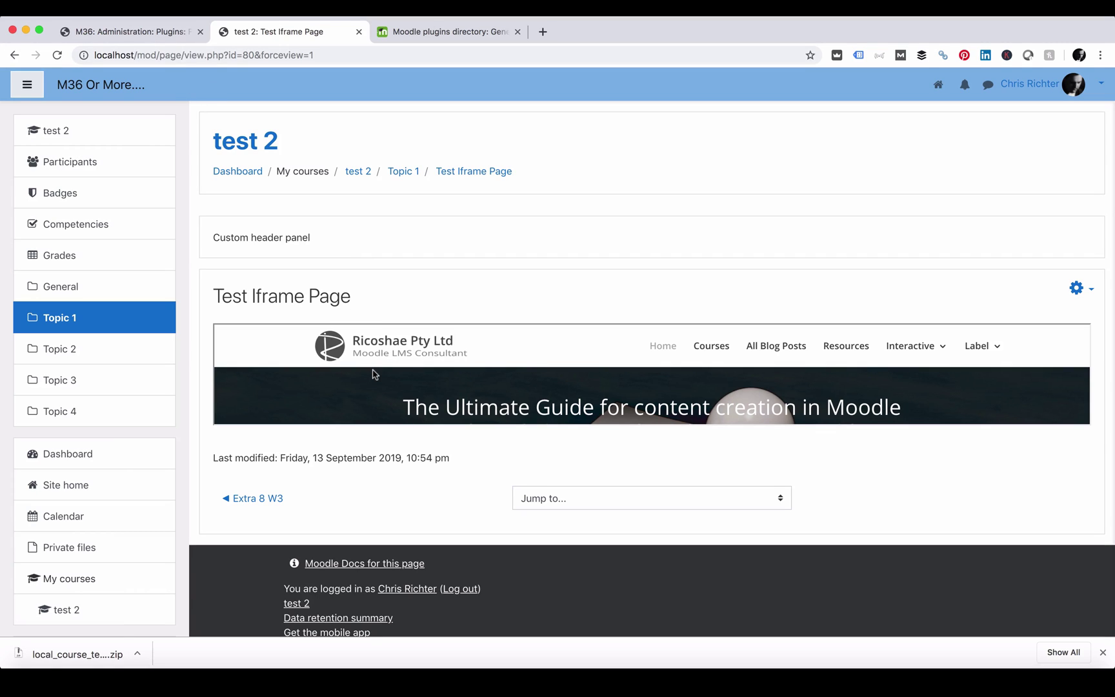
- Add height="500px" to the iframe in the iframepage template body and save the changes
click(147, 33)
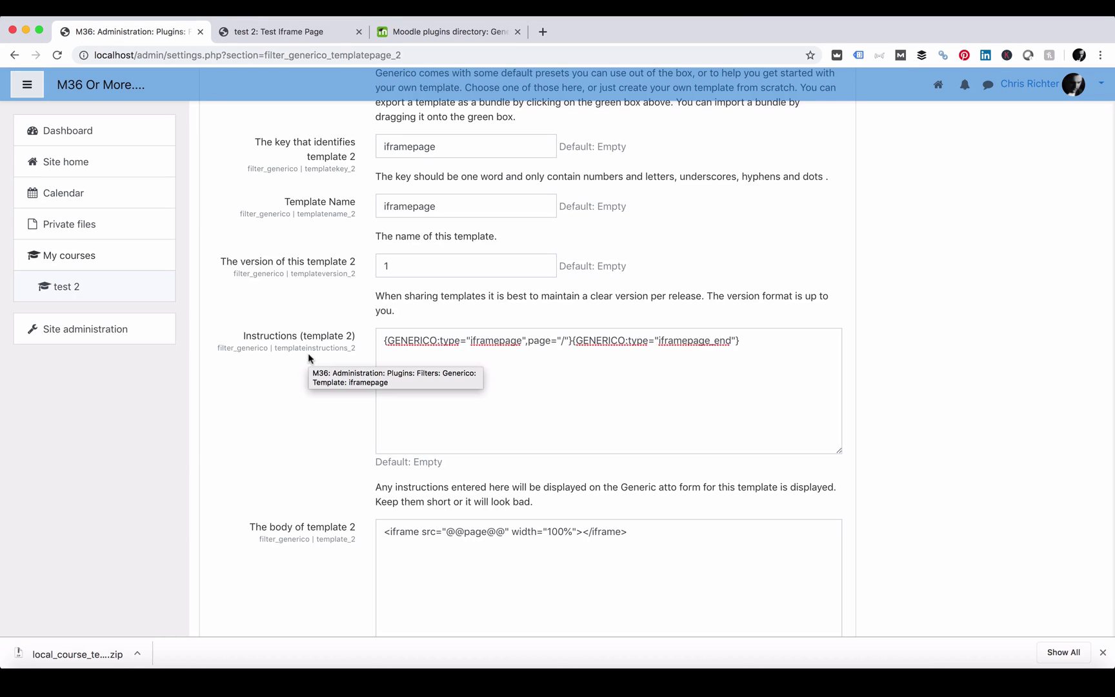
scroll(496, 398, down, 5)
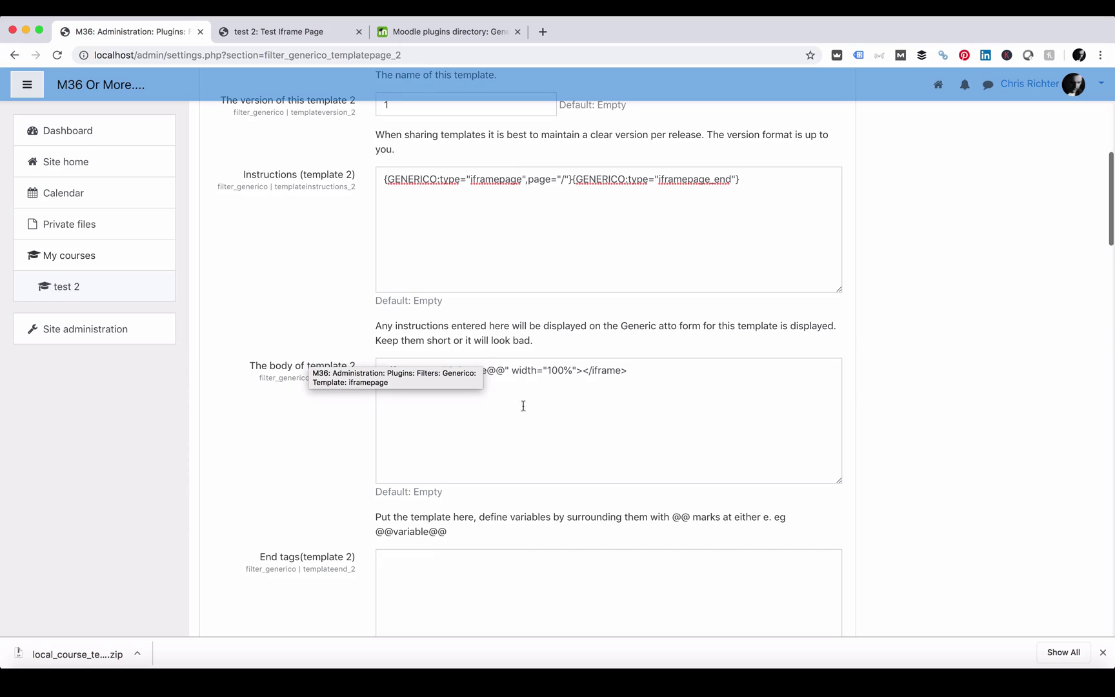
click(539, 372)
click(577, 371)
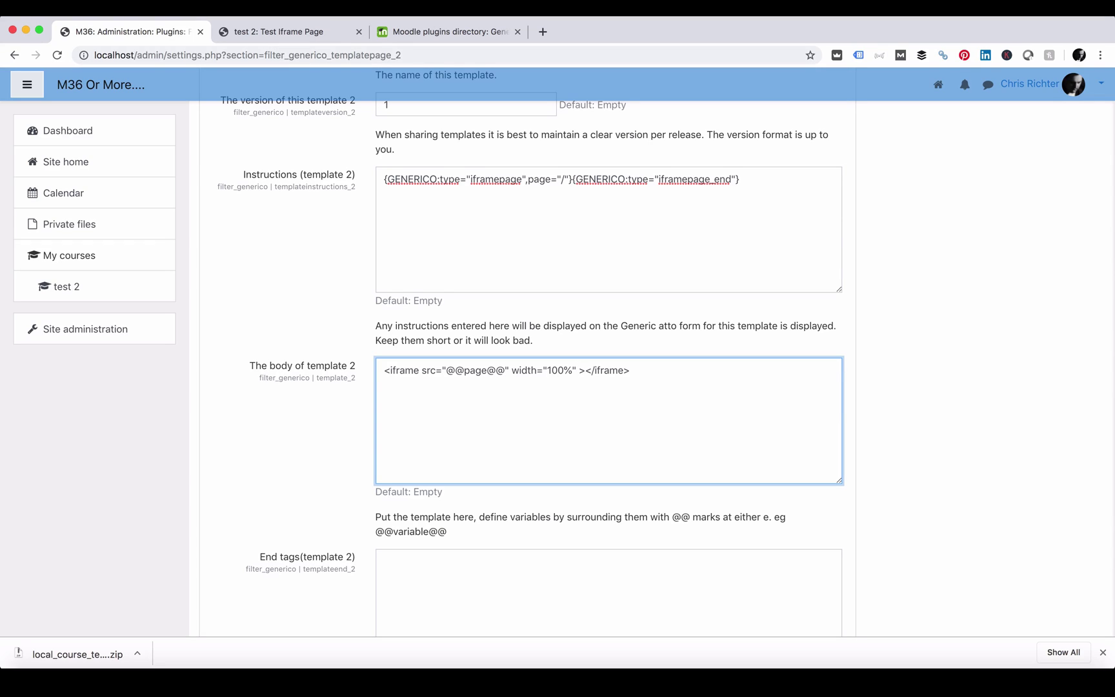
text(height=)
text("")
key(Left)
text(500px)
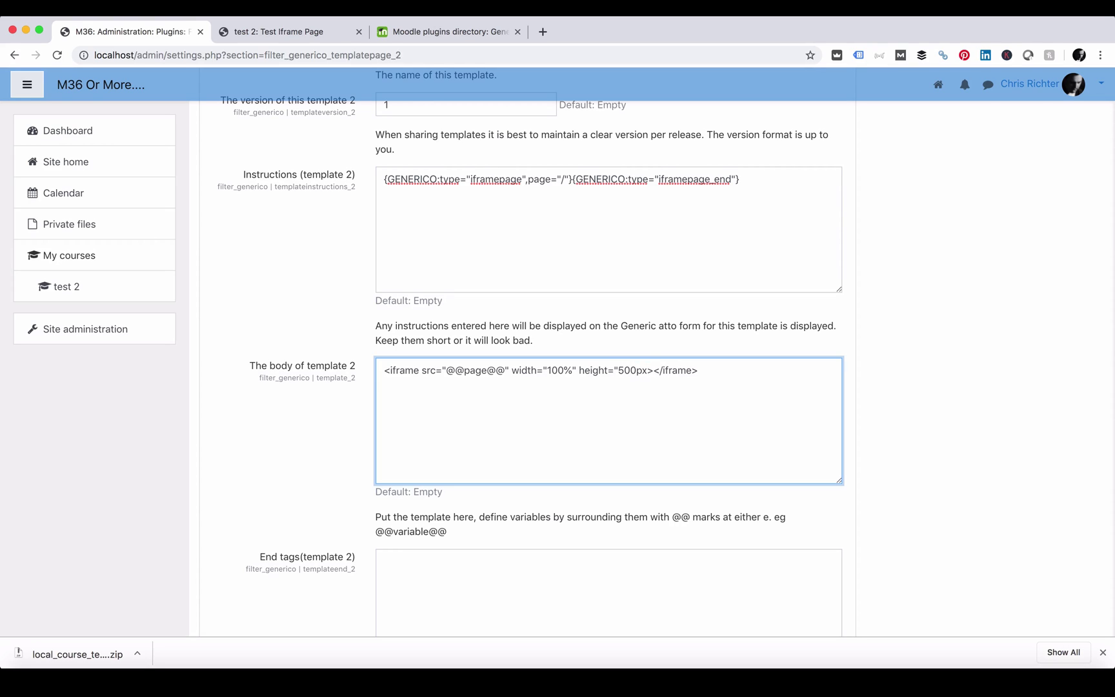
text(")
scroll(199, 344, down, 1)
scroll(199, 343, down, 20)
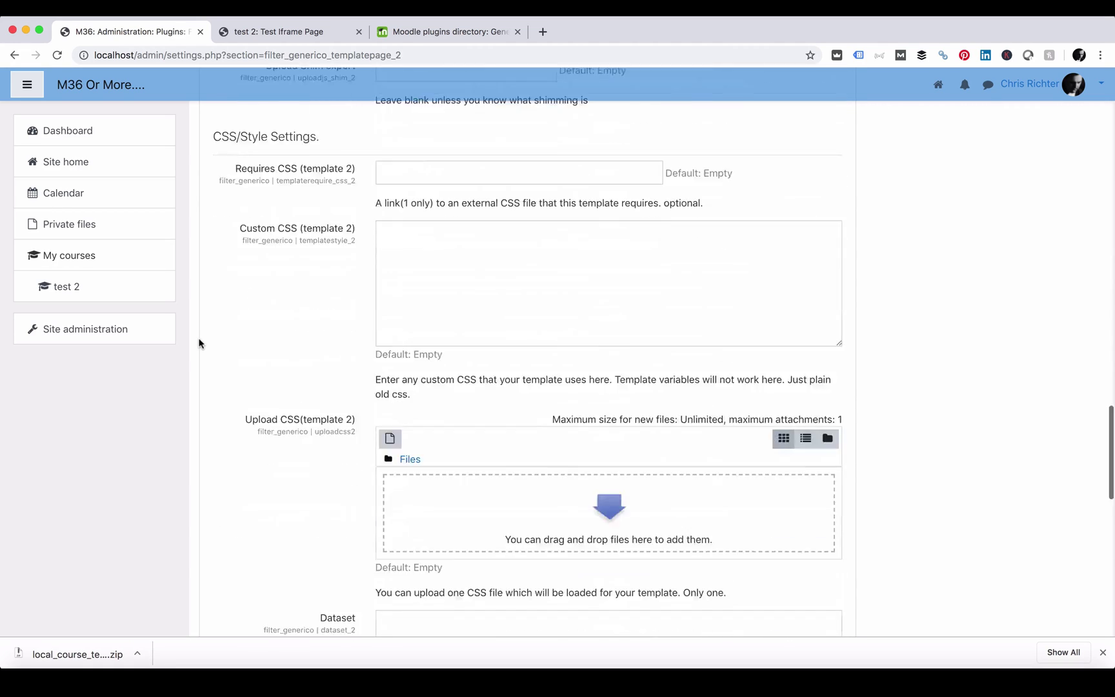
click(411, 481)
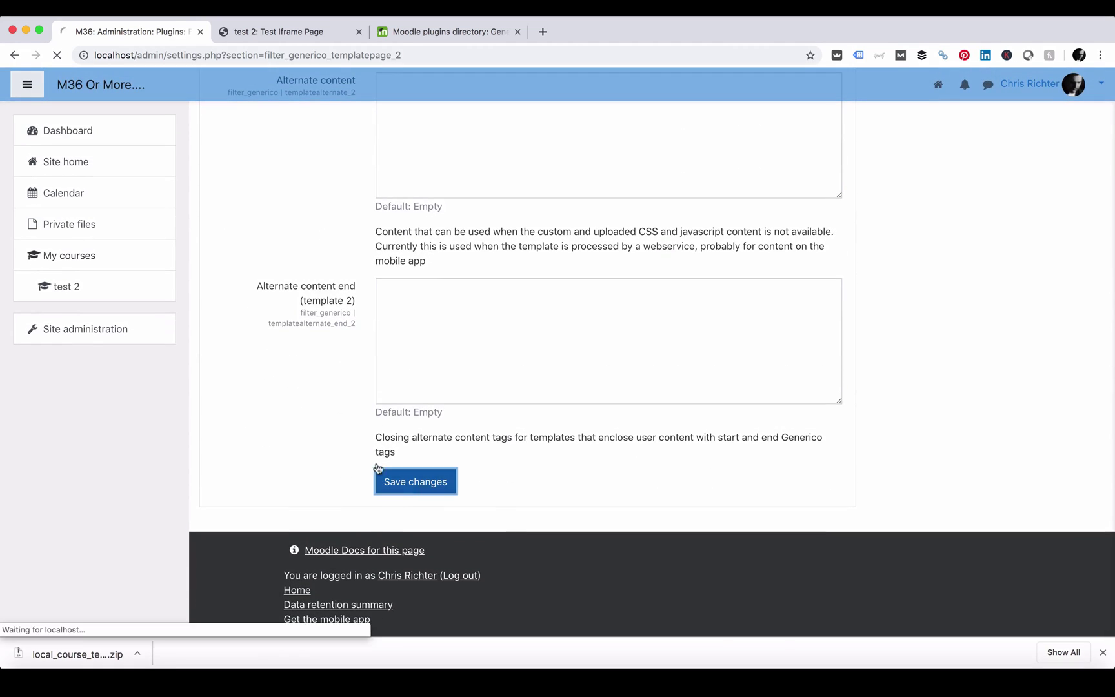
- Reload the Test Iframe Page and scroll to check the embedded site at 500px height
scroll(298, 299, up, 15)
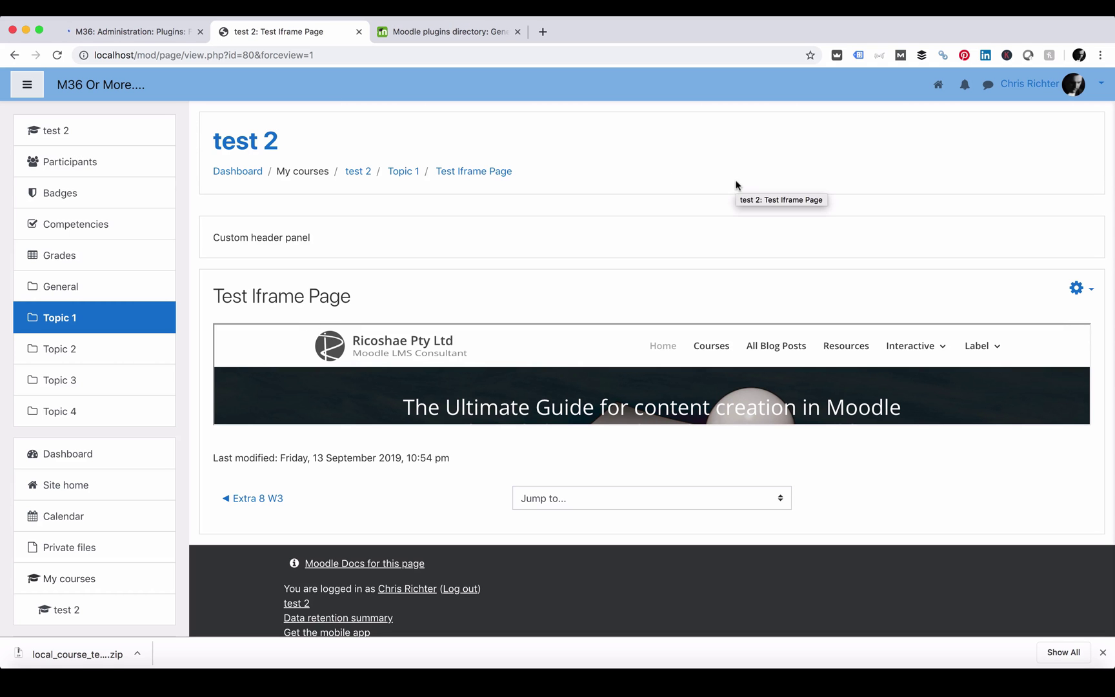
key(super+r)
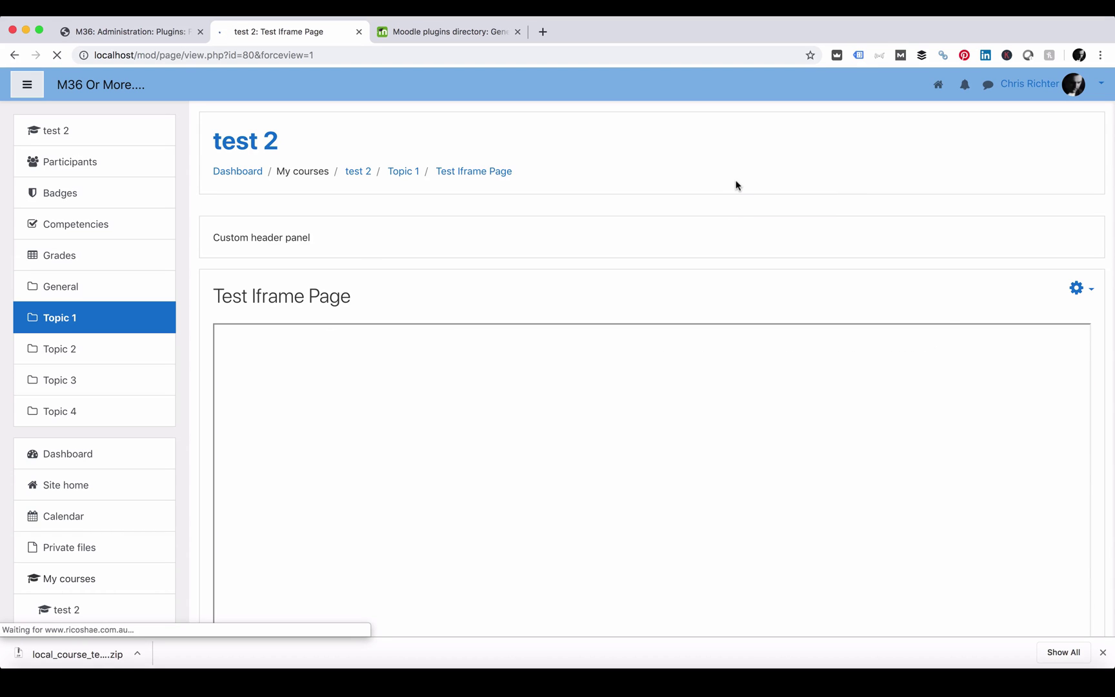
scroll(735, 185, down, 3)
scroll(736, 185, down, 3)
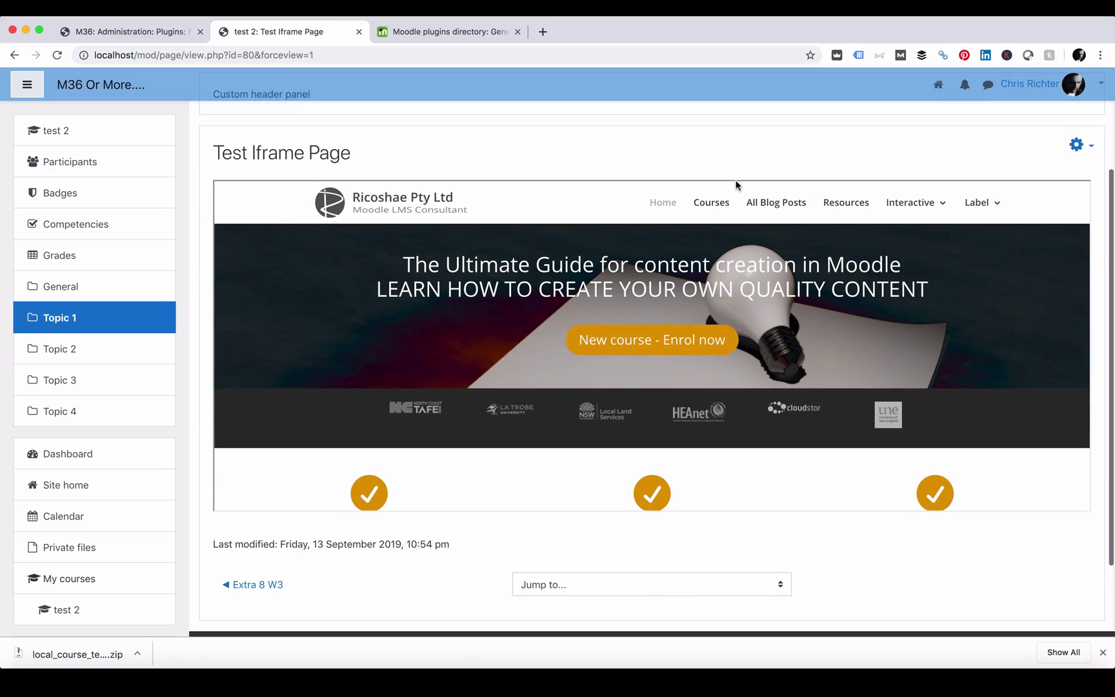
scroll(737, 184, up, 4)
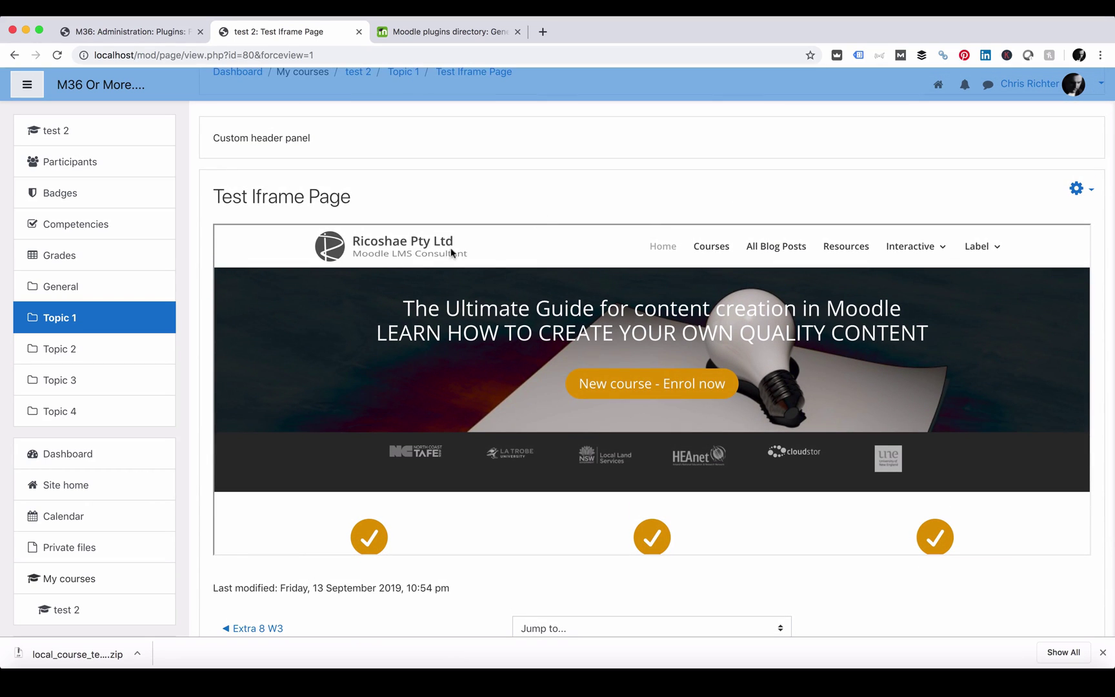
scroll(506, 313, down, 5)
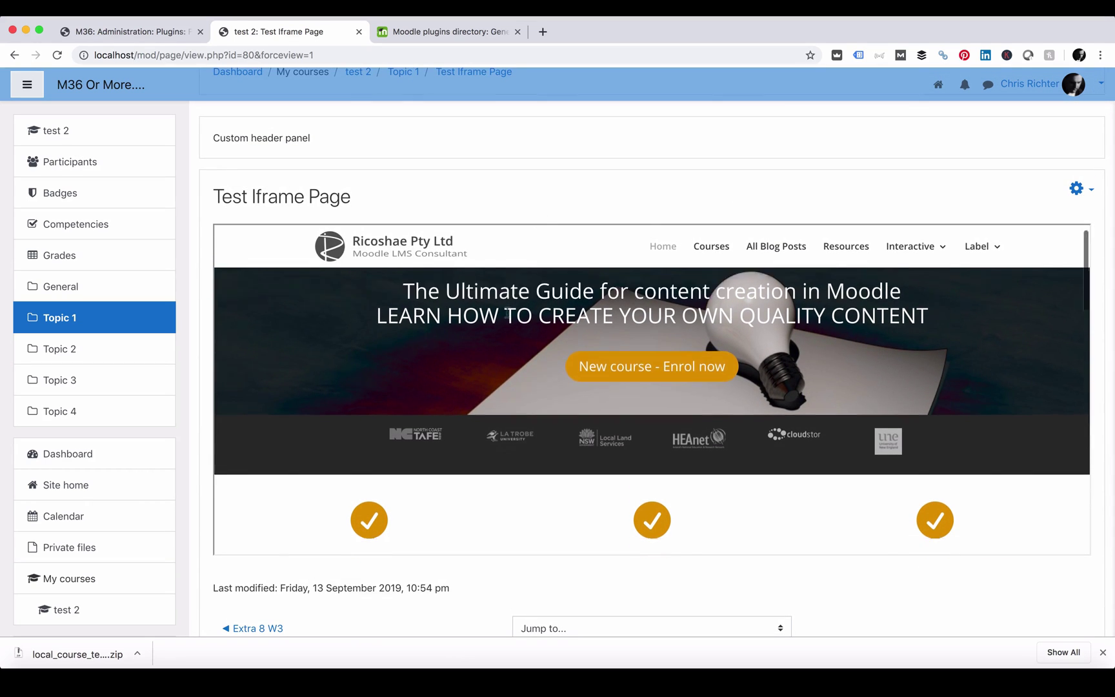
scroll(507, 315, down, 8)
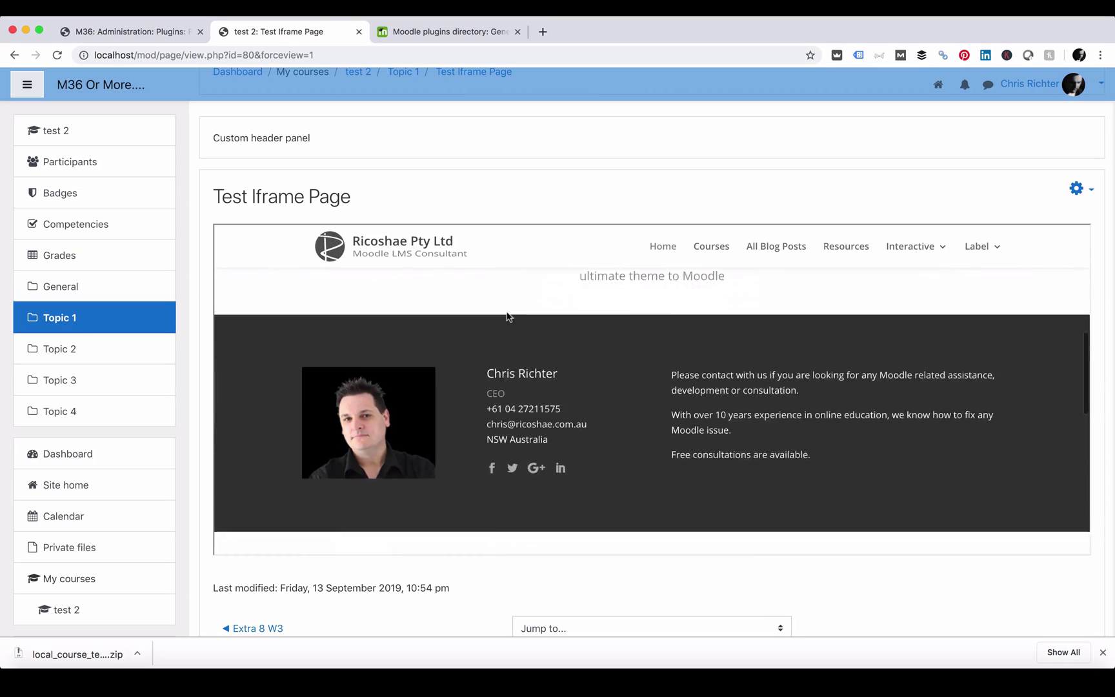
scroll(507, 312, down, 5)
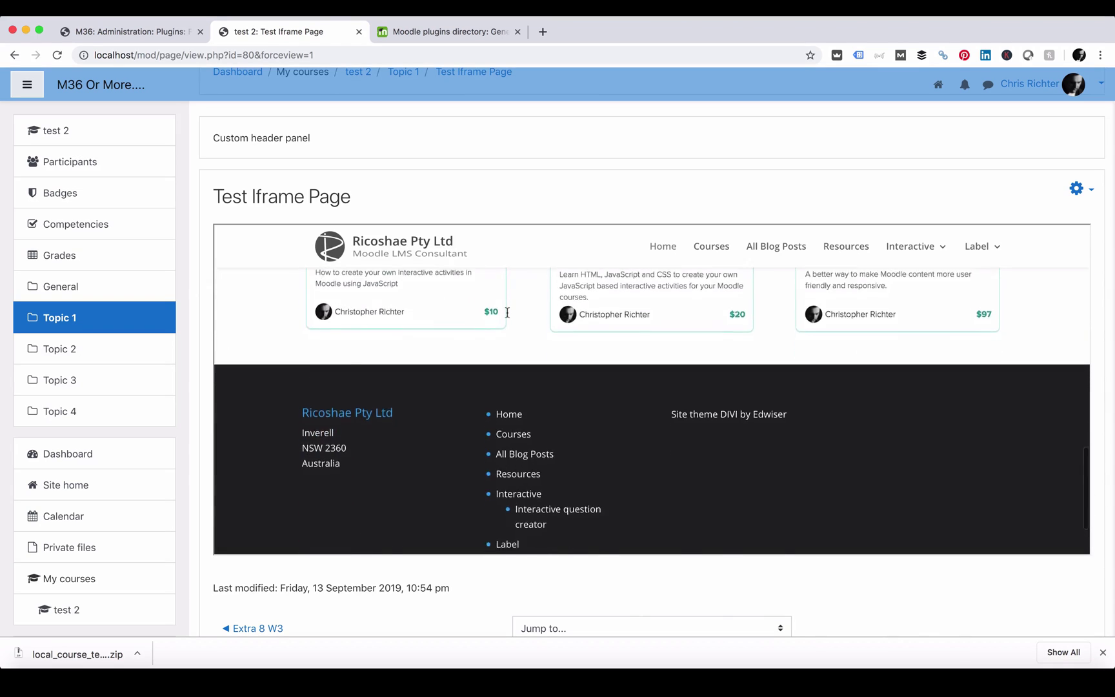
scroll(507, 312, up, 15)
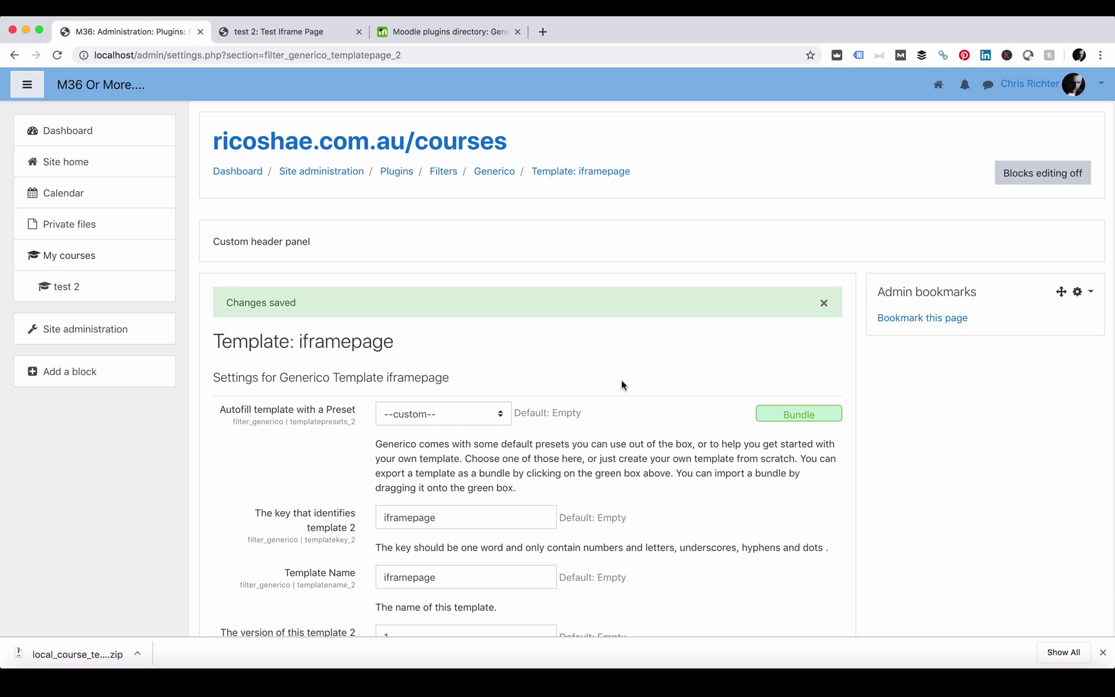
- Download the iframepage template bundle as iframepage.txt from the Bundle box
scroll(622, 386, down, 1)
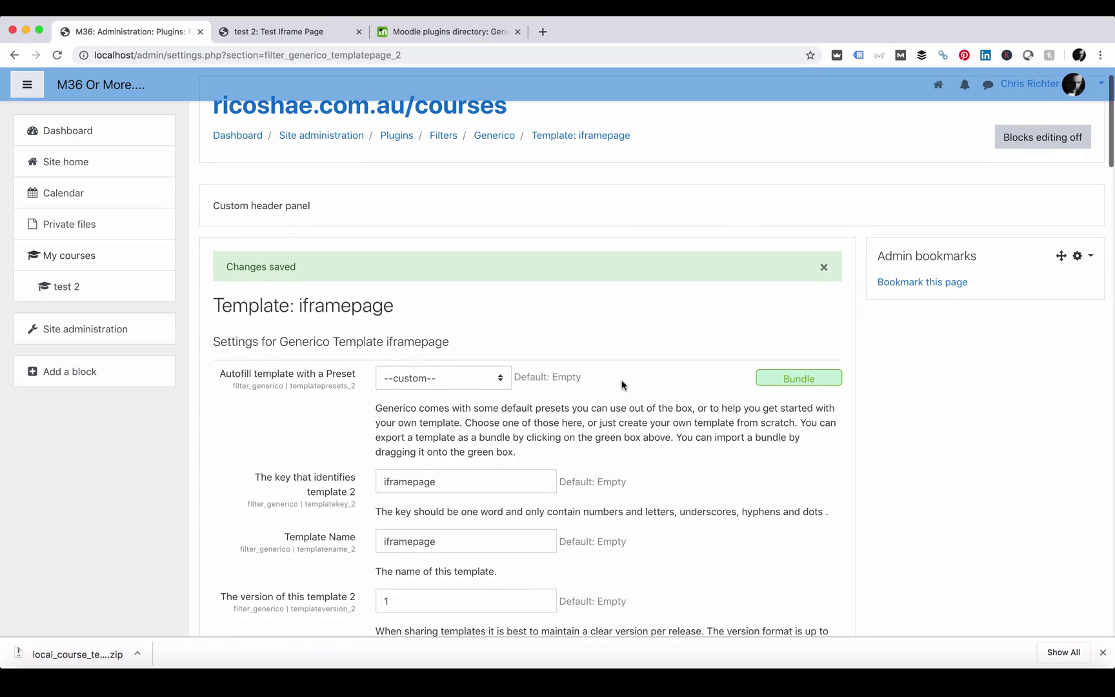
click(786, 379)
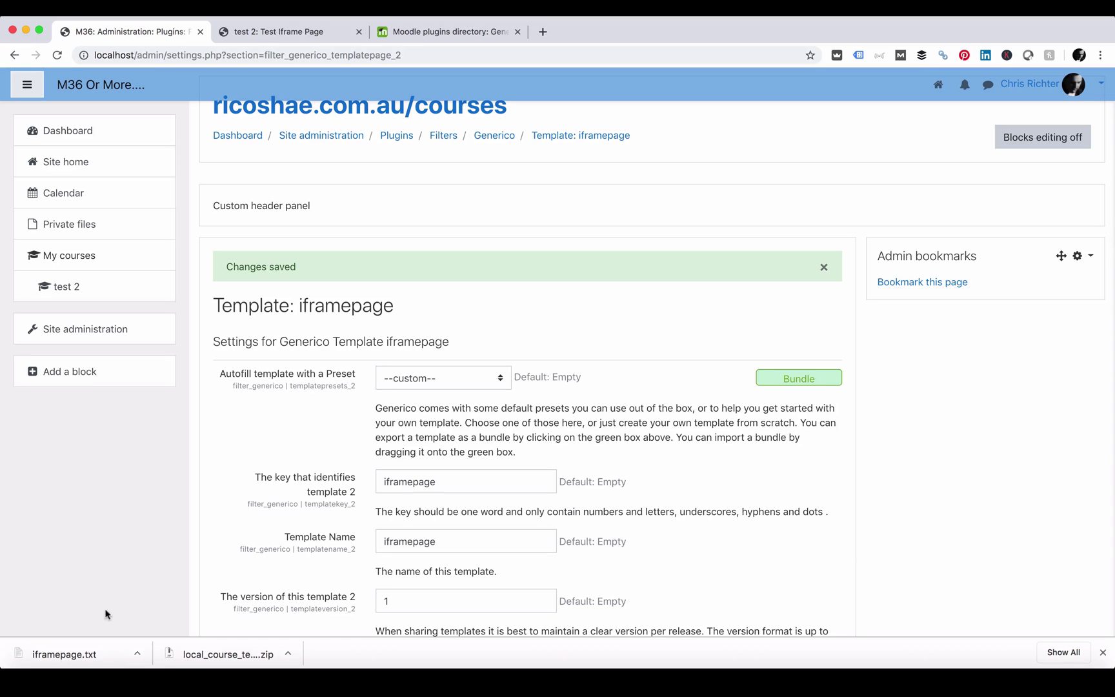
scroll(330, 400, down, 3)
scroll(330, 400, up, 3)
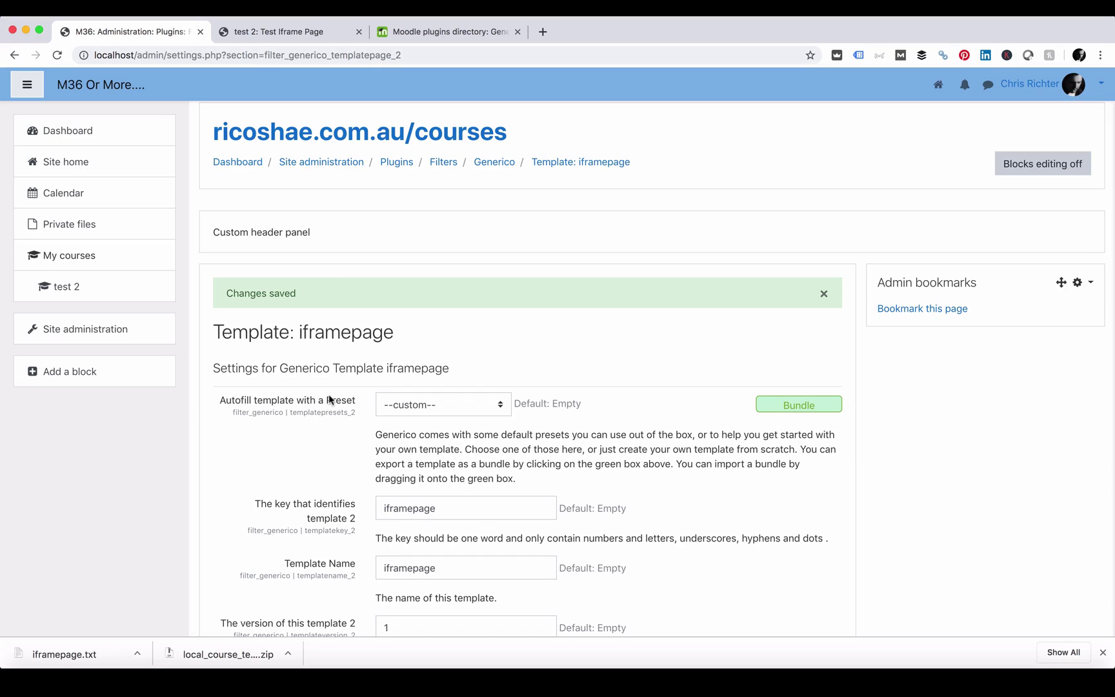
- Go from the main Generico settings to the templates list and open empty template 11
click(496, 165)
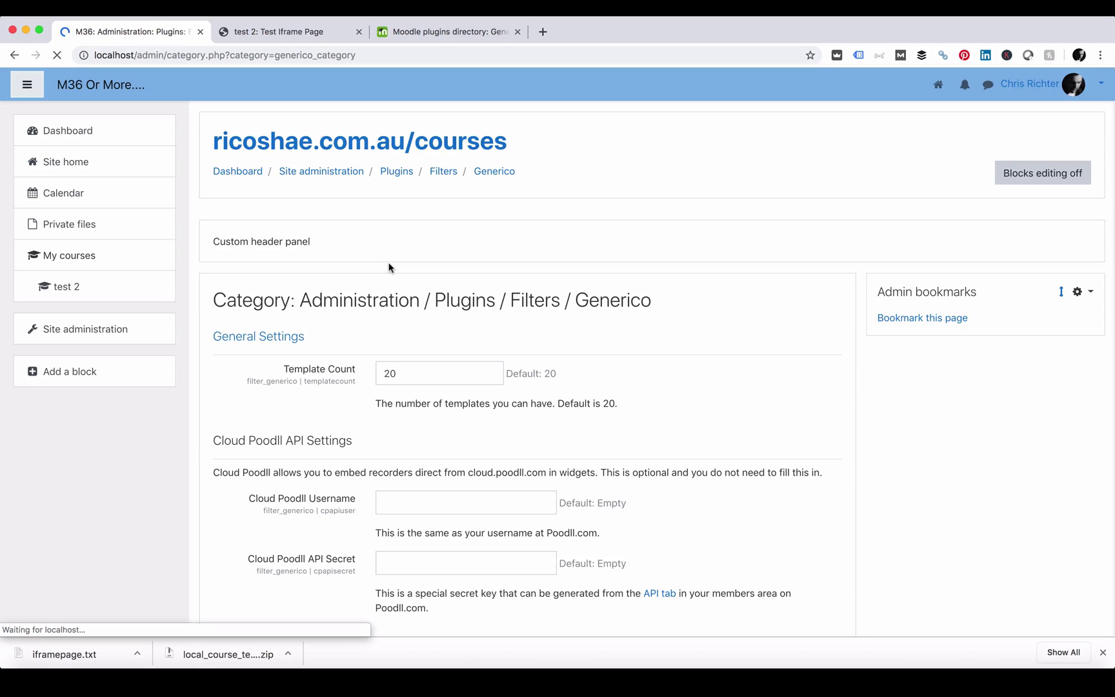
scroll(323, 355, down, 5)
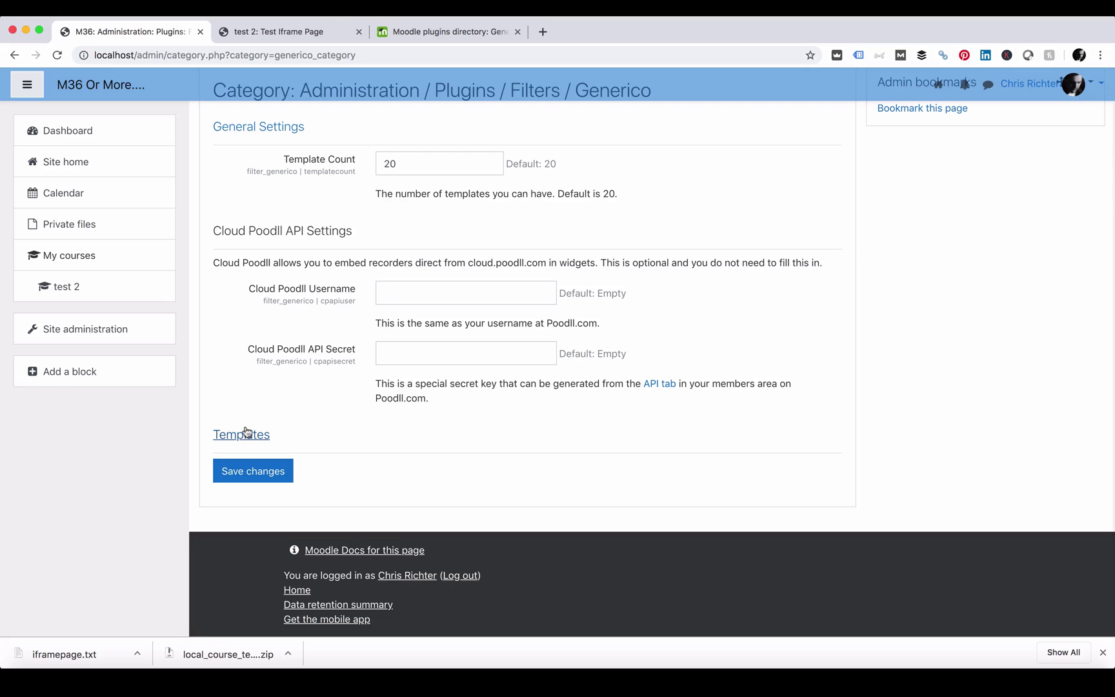
click(244, 435)
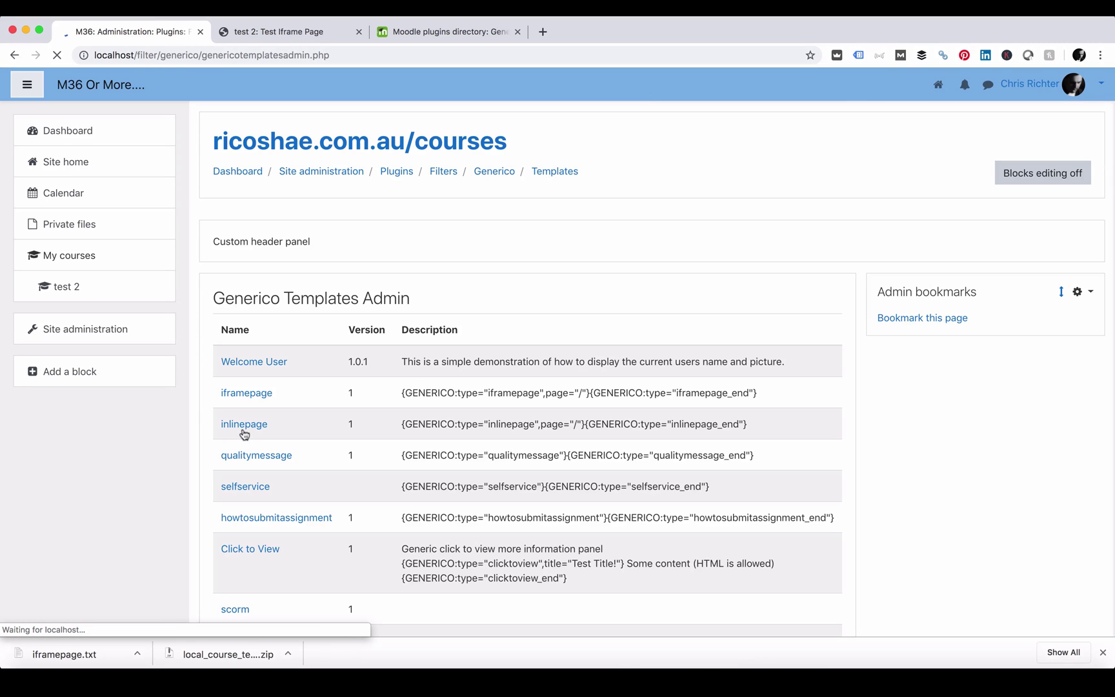
scroll(244, 434, down, 10)
scroll(244, 434, up, 3)
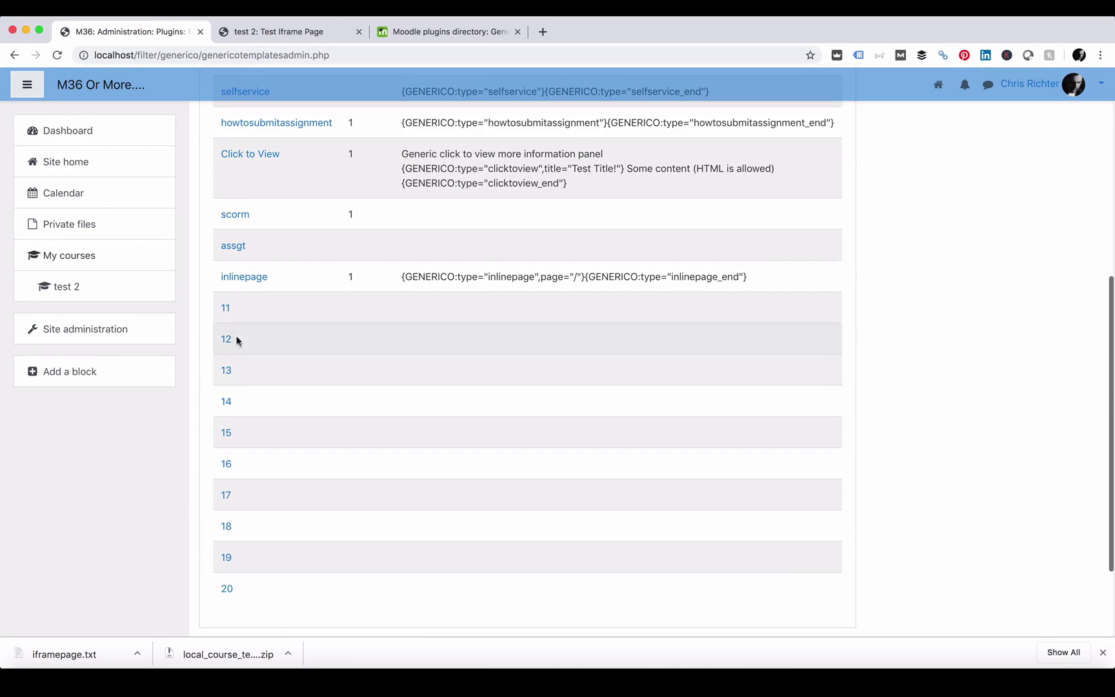
click(226, 310)
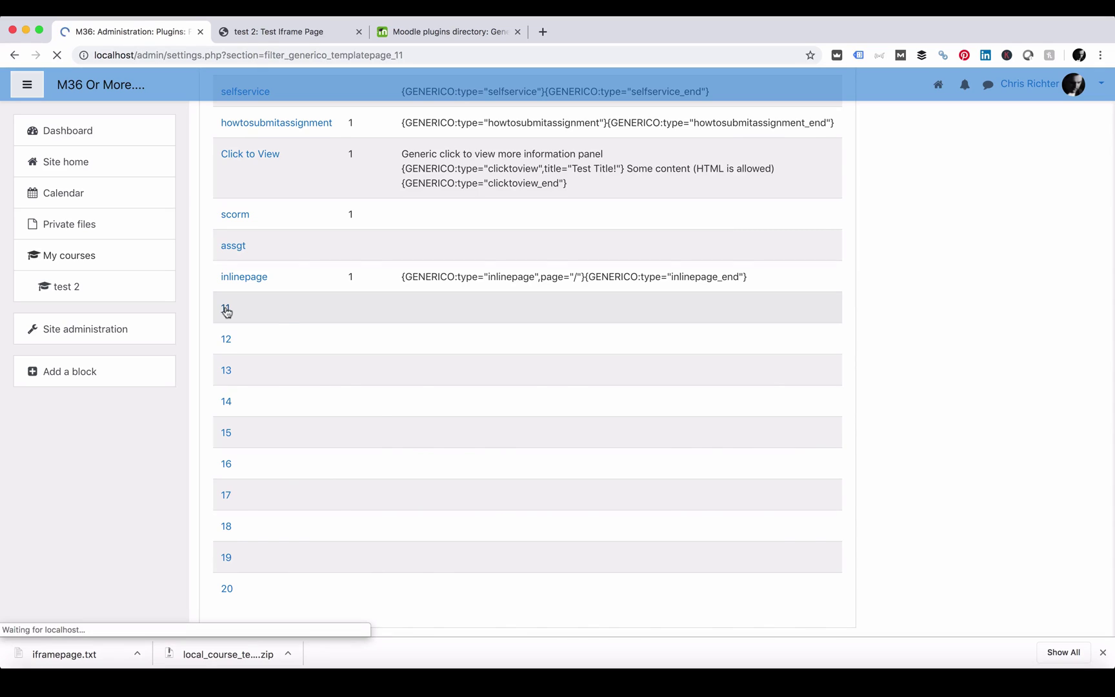
- Drop iframepage.txt onto template 11's Bundle box and check the autofilled key, version and body
click(136, 655)
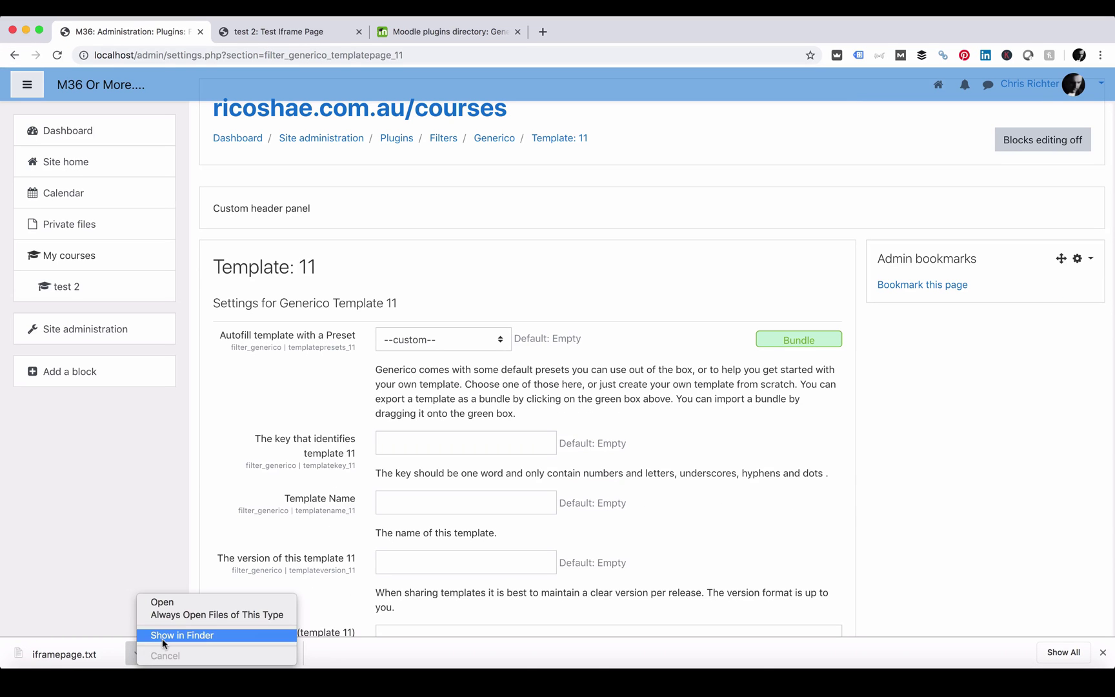
drag(145, 649, 797, 345)
scroll(369, 412, down, 5)
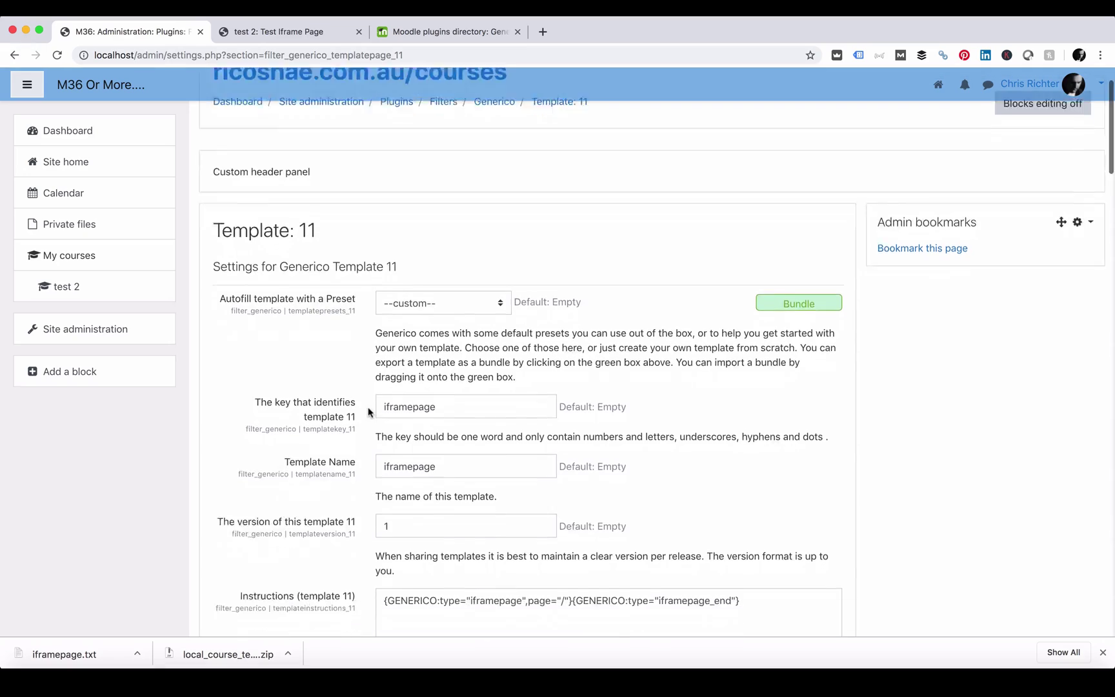
scroll(368, 412, down, 8)
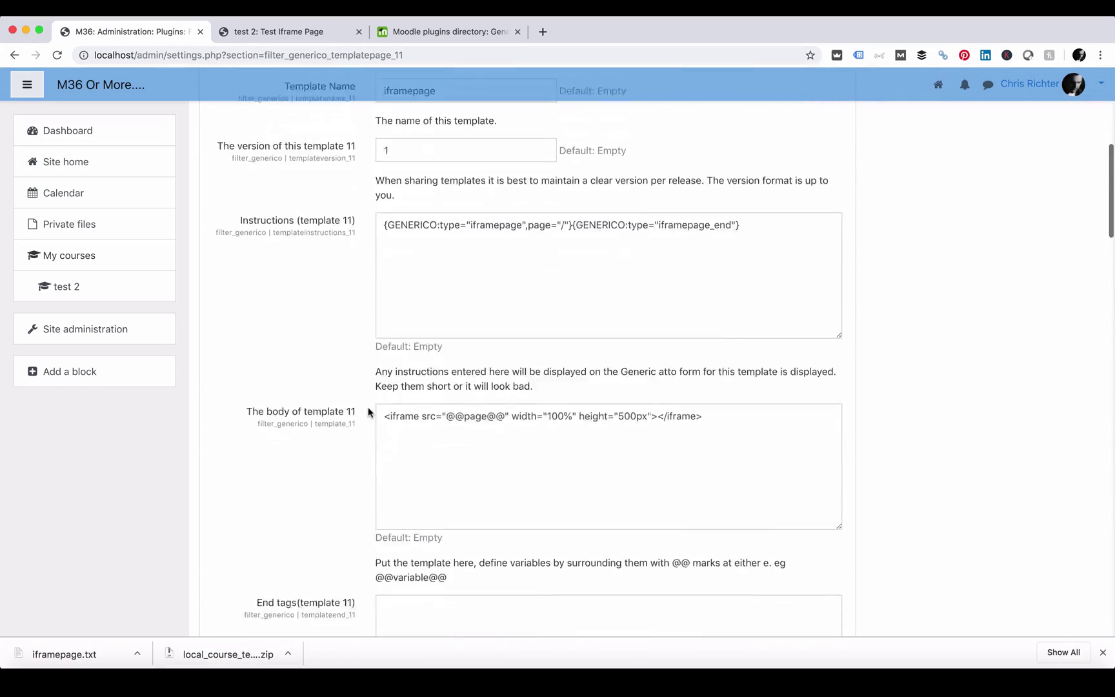
scroll(368, 411, down, 15)
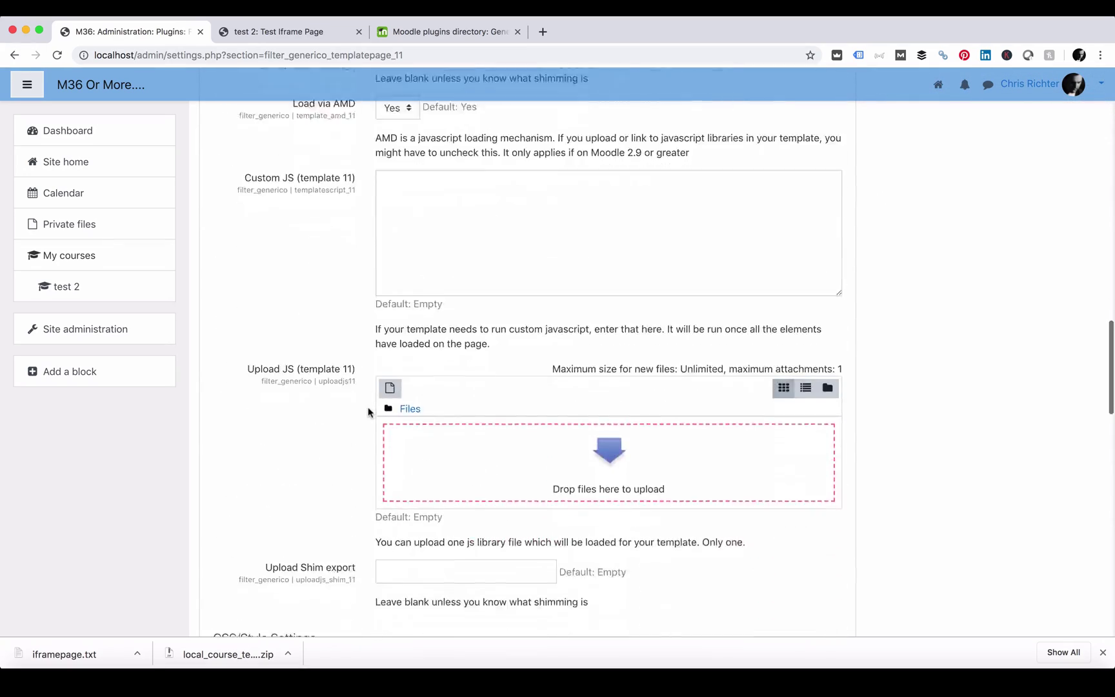
scroll(369, 411, up, 20)
scroll(368, 411, up, 5)
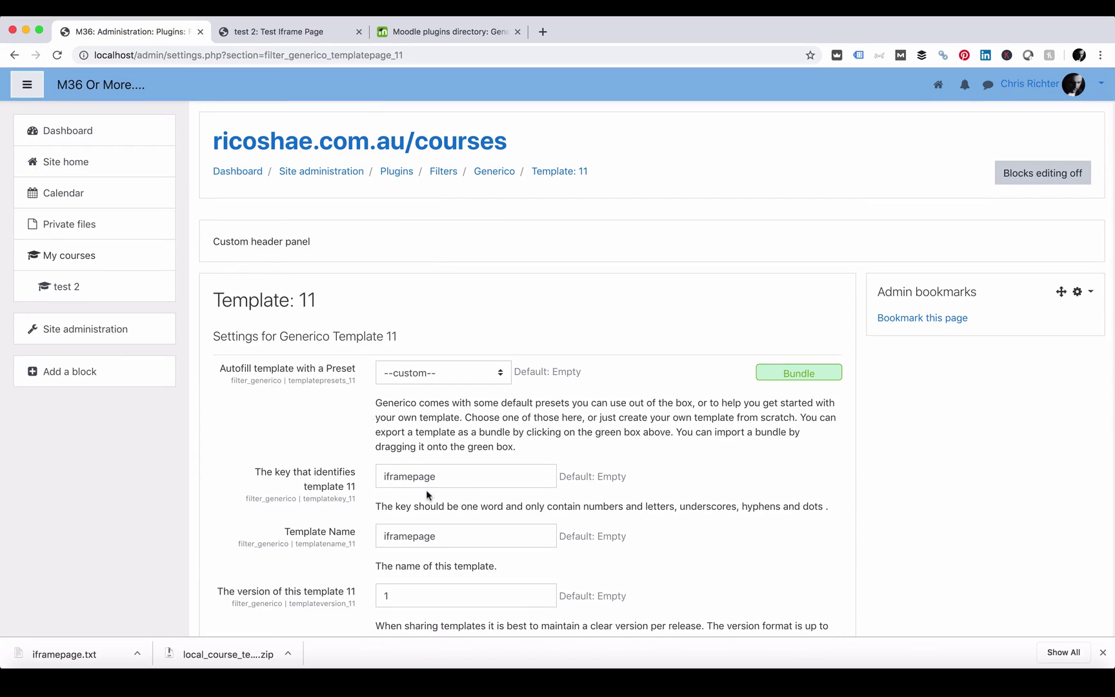